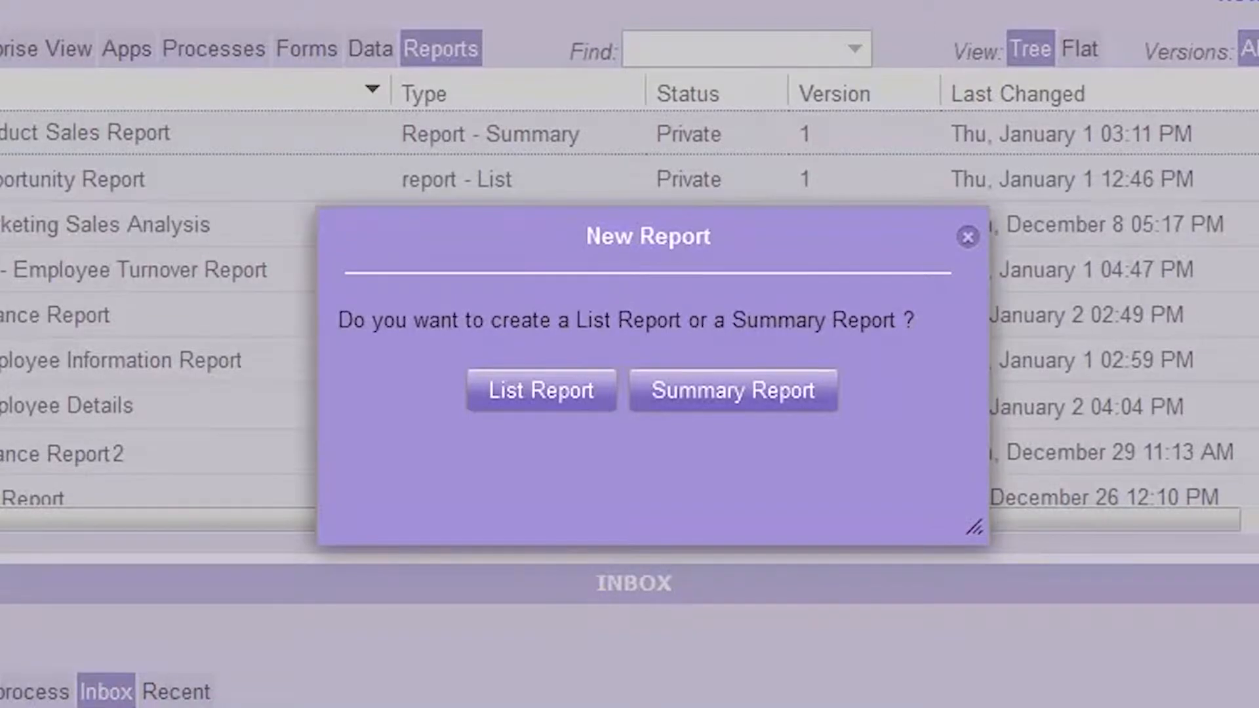
Step: Create a new summary report named 'HR Hiring Report'
click(755, 387)
click(423, 438)
text(HR Hiring Report)
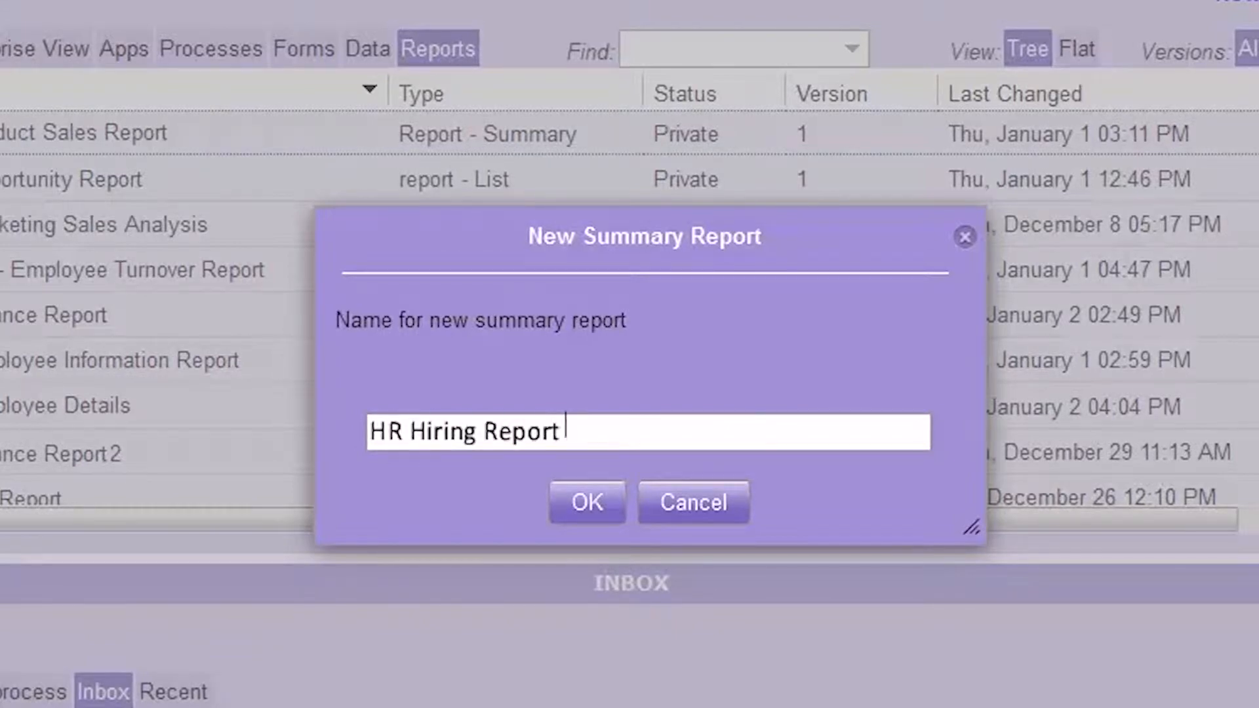
click(573, 490)
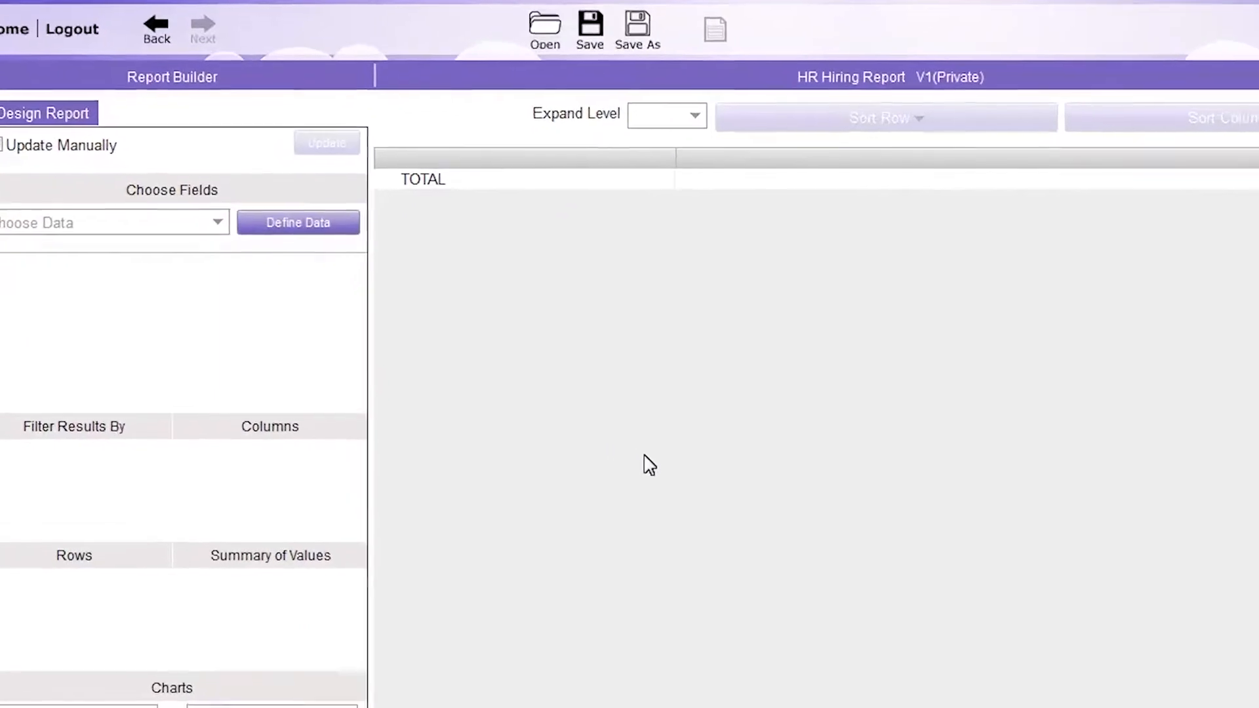
Step: Choose HR Hiring Data from the end of the Choose Data list as the source
click(214, 195)
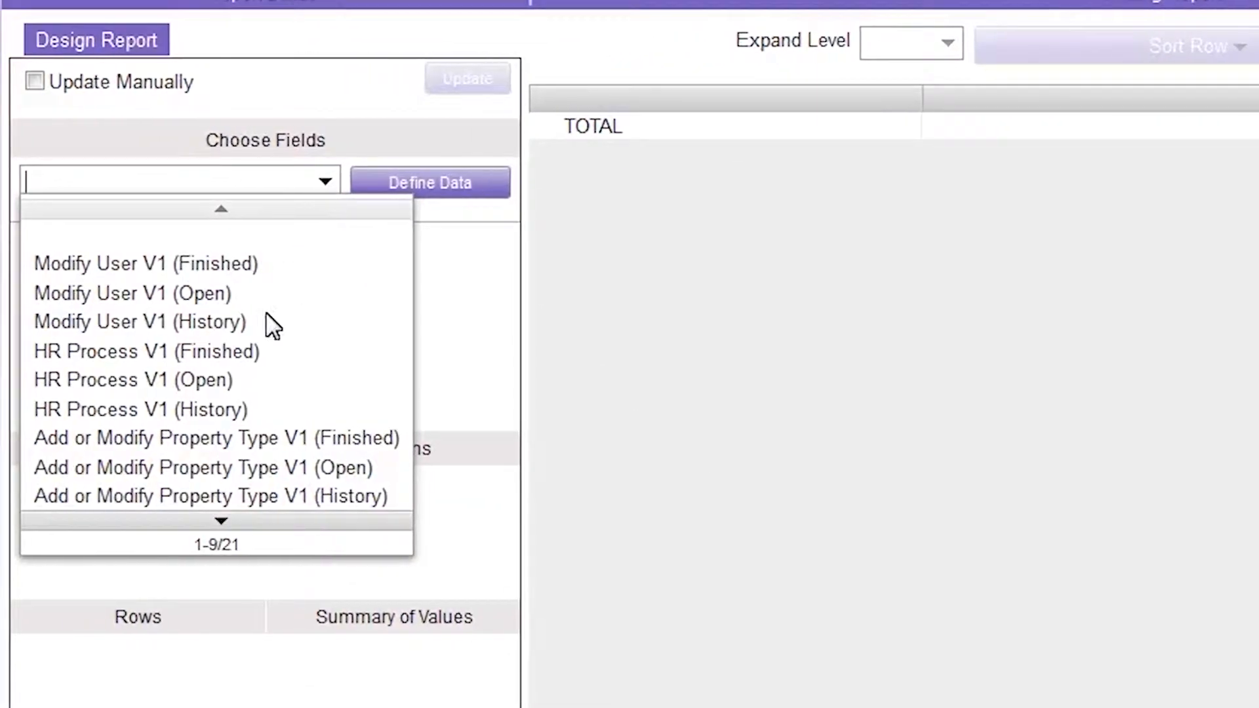
click(190, 518)
click(190, 518)
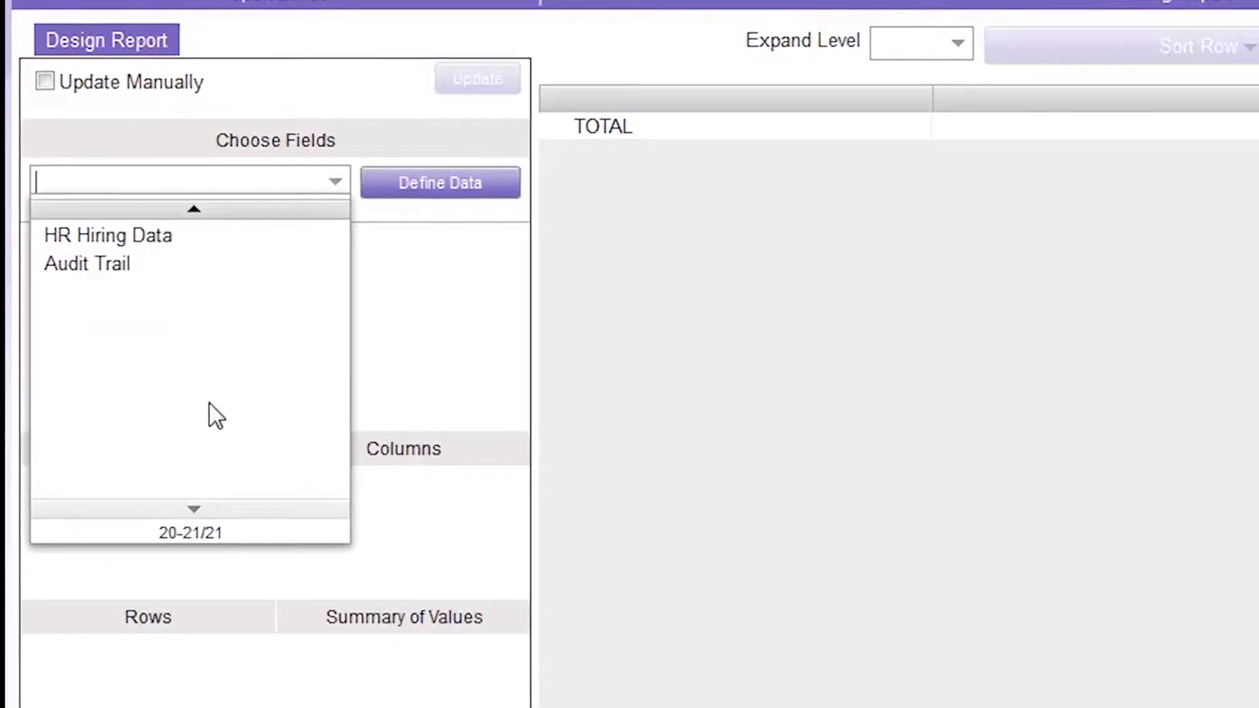
click(233, 240)
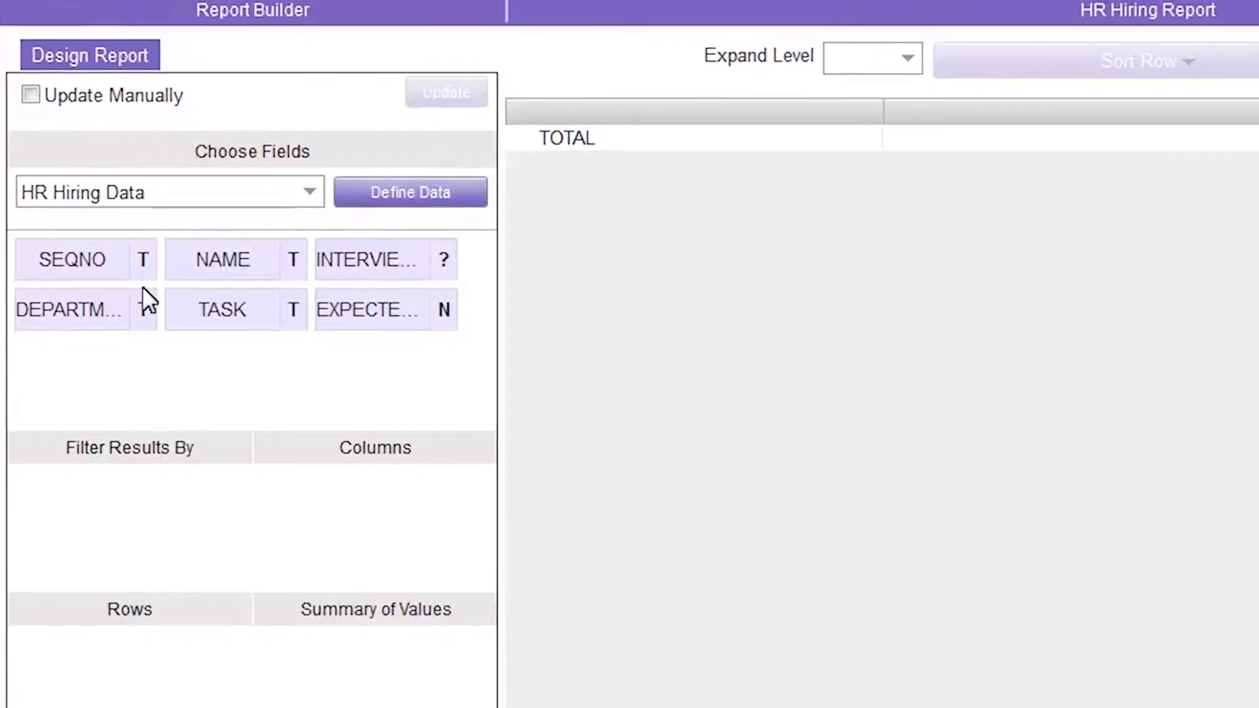
Step: Group rows by DEPARTMENT then TASK with Expand Level All, summarising EXPECTED_SALARY values
drag(73, 341, 73, 605)
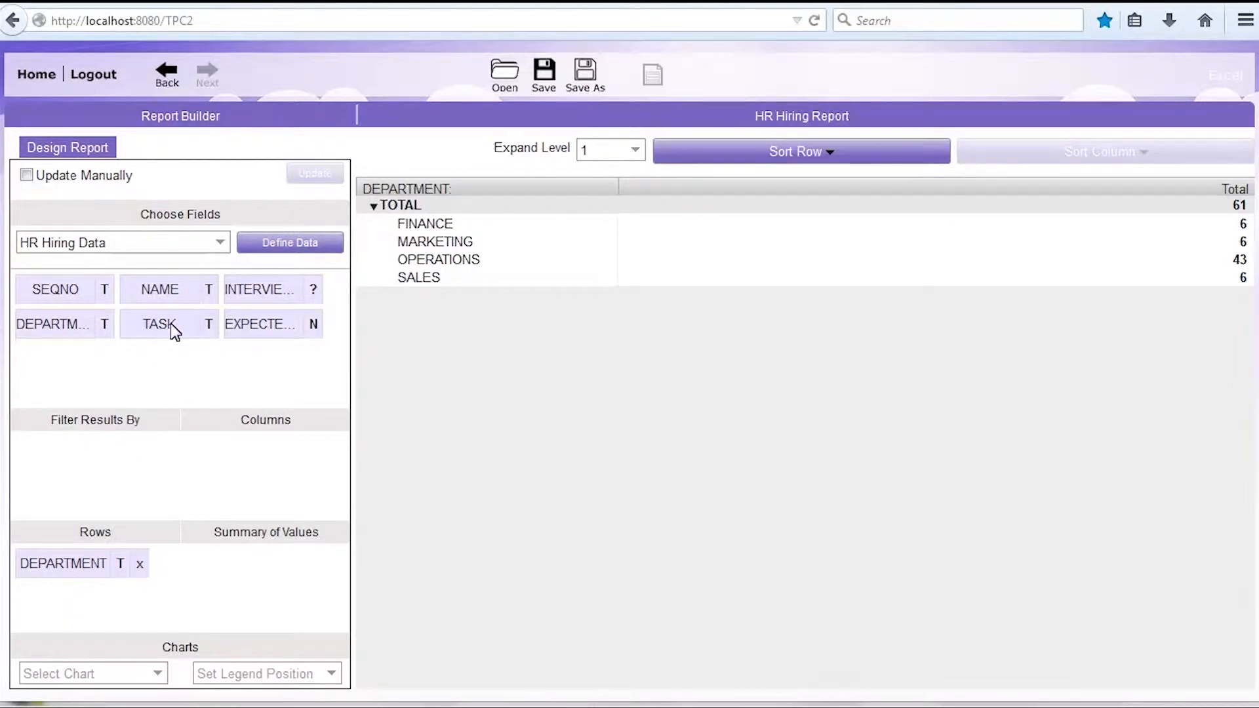
drag(170, 324, 226, 434)
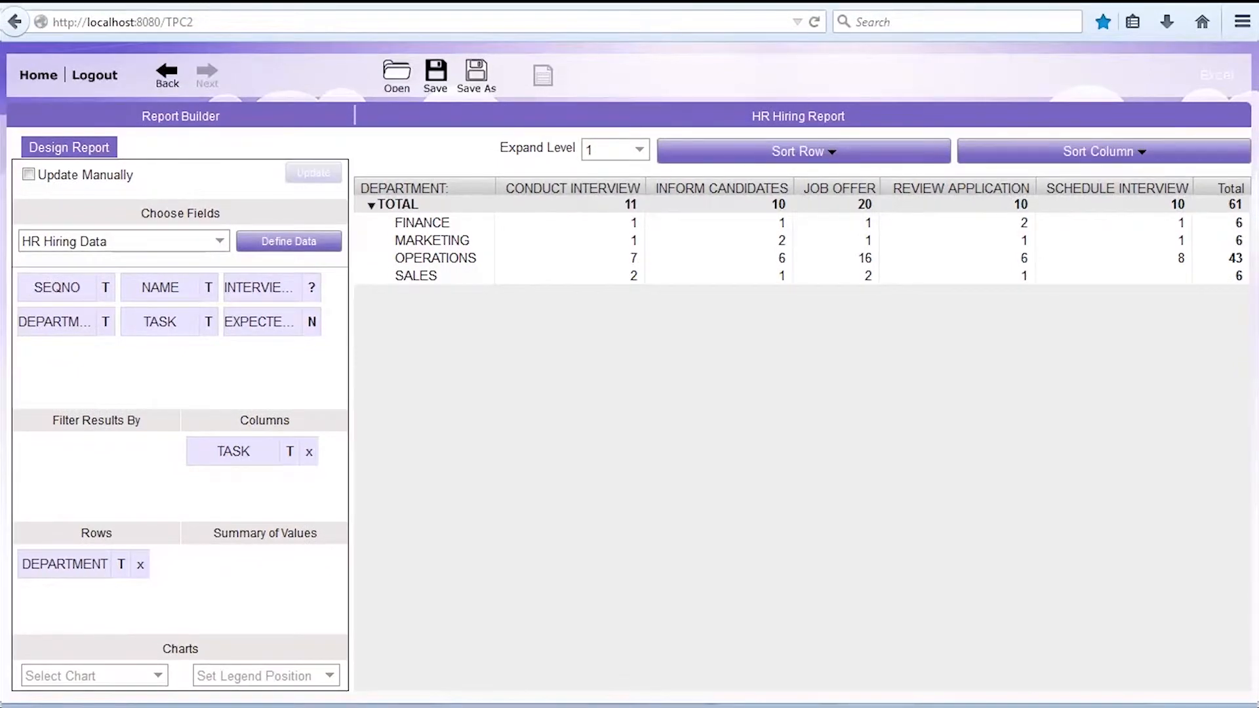
drag(233, 451, 67, 612)
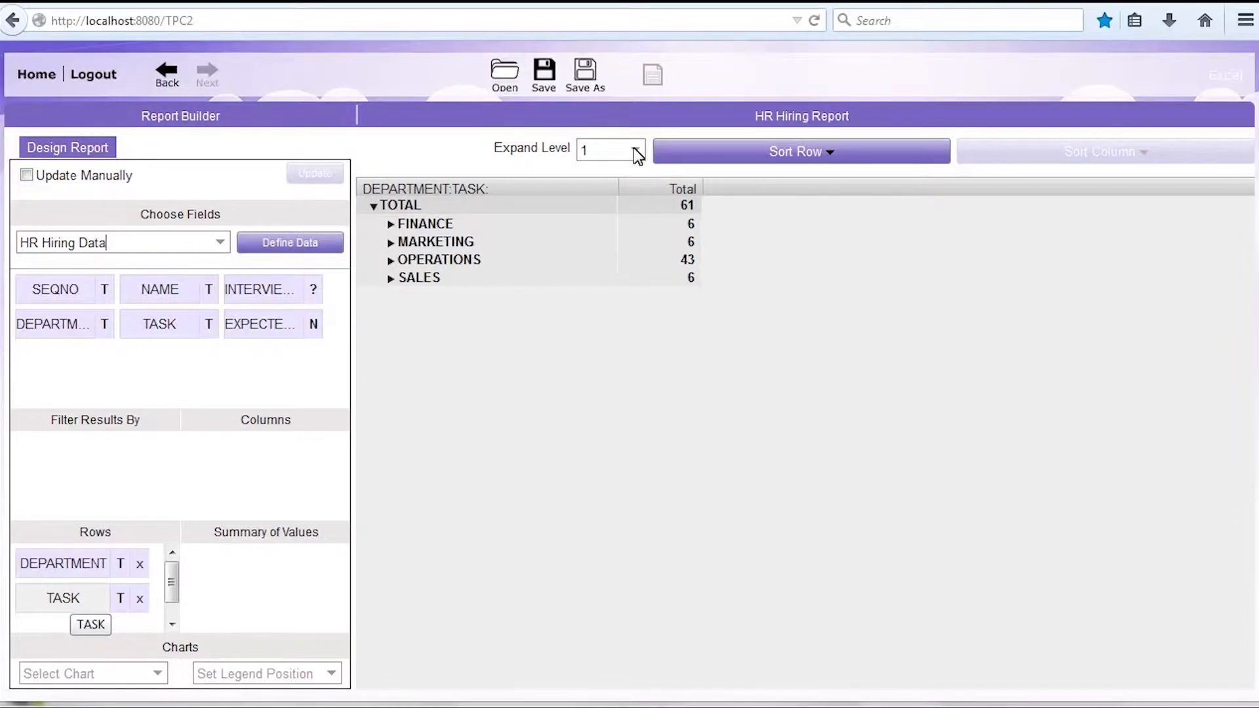
click(635, 150)
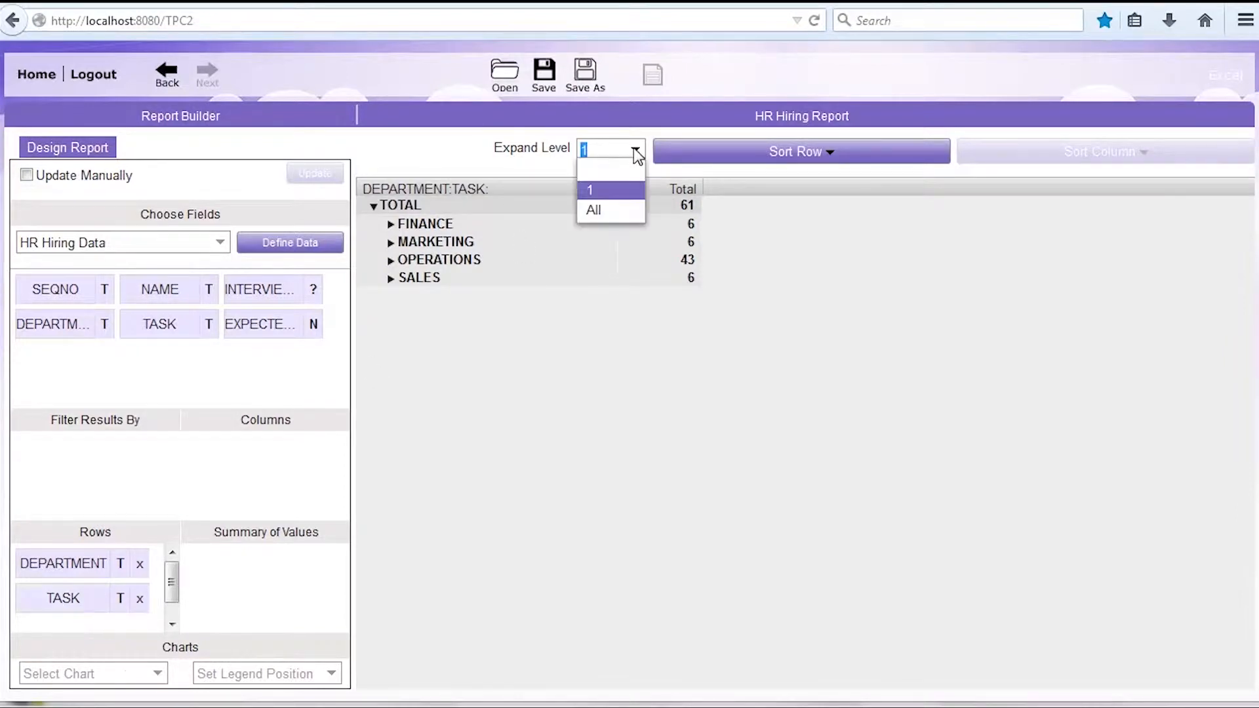
click(594, 211)
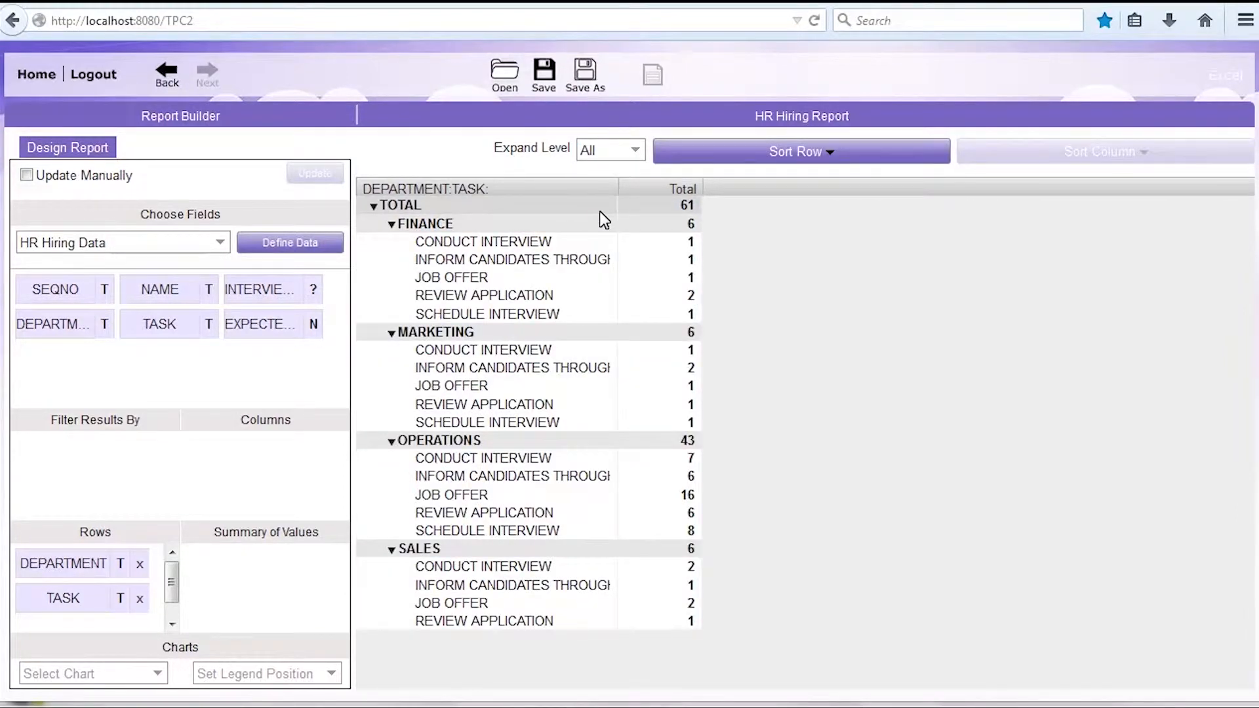
drag(269, 324, 250, 568)
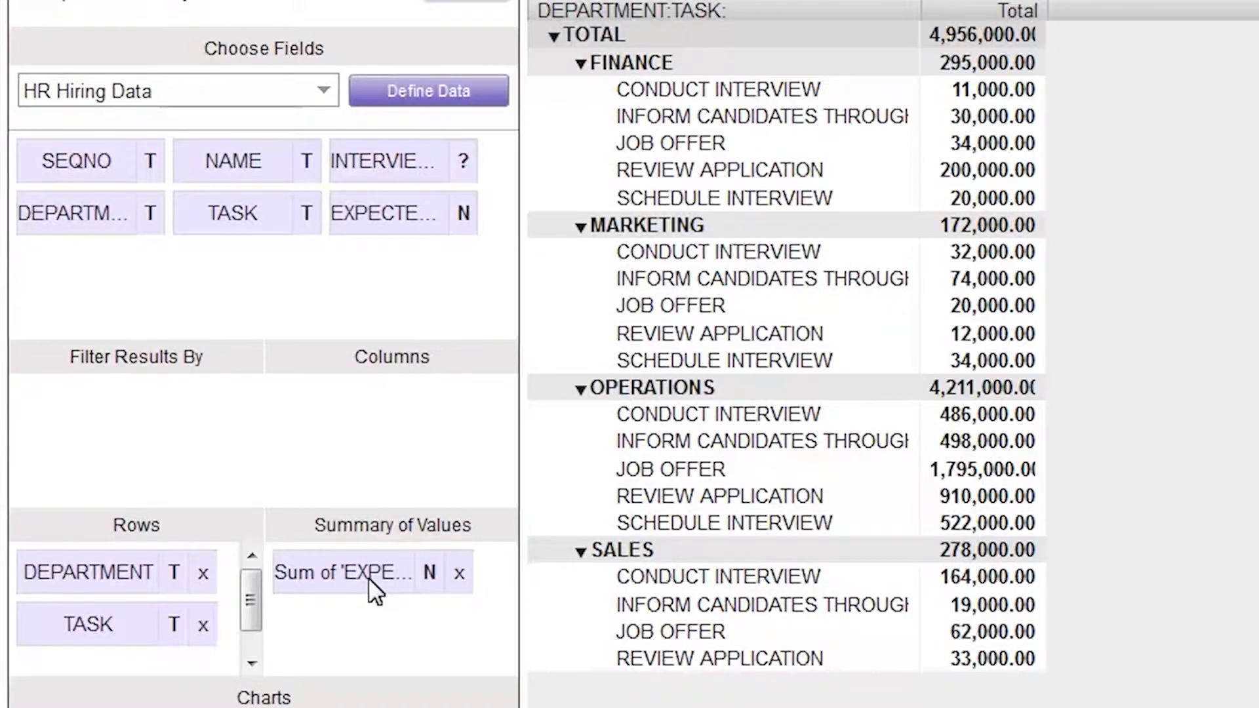
Step: Switch the EXPECTED_SALARY summary from sum to Average, giving a 78,043.10 total
click(369, 578)
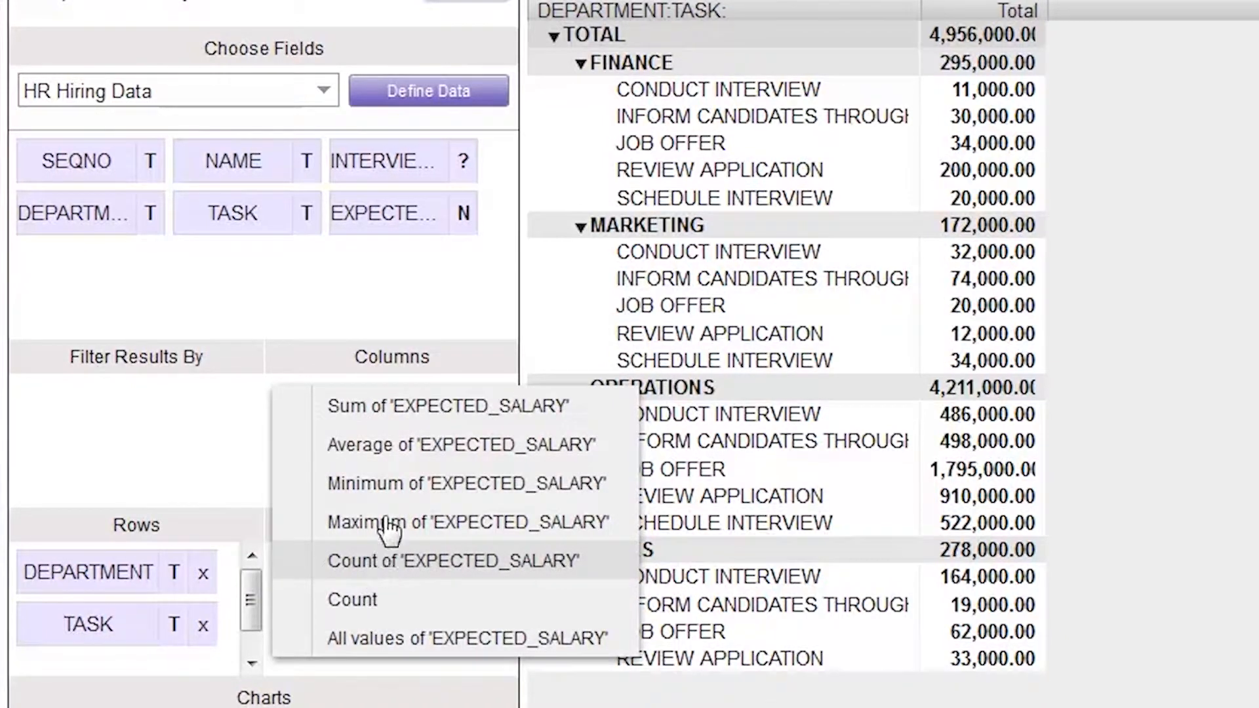
click(407, 453)
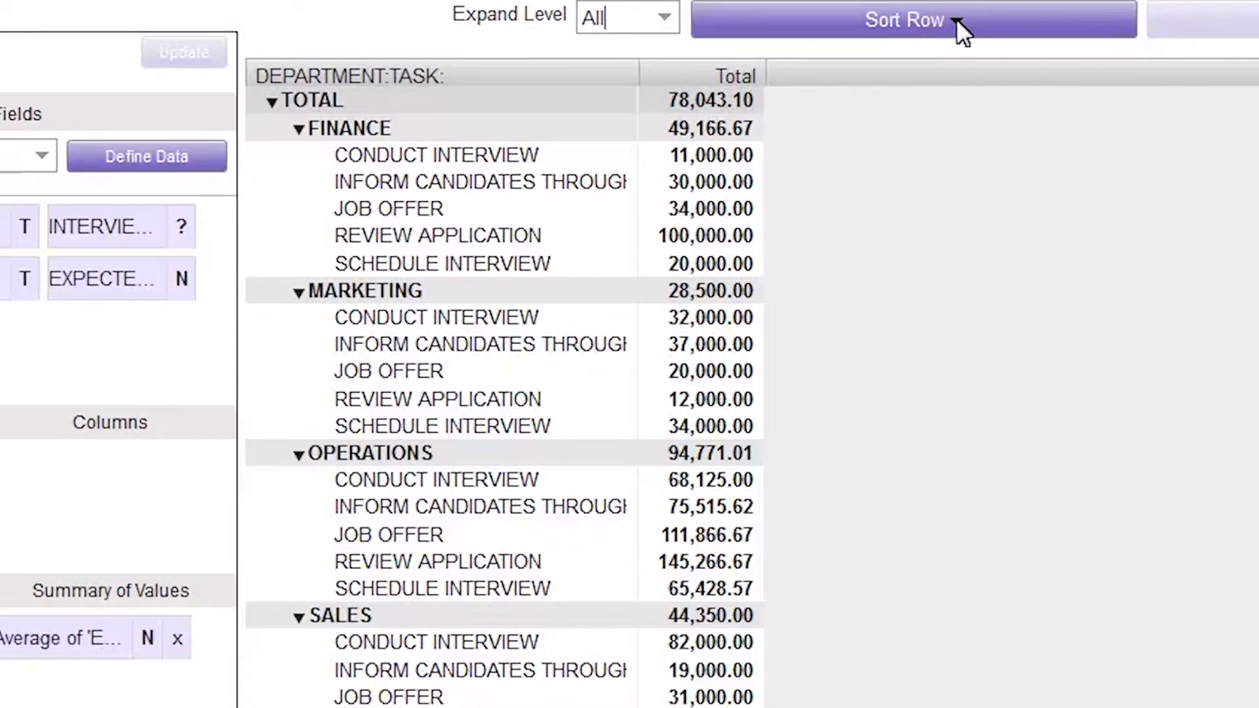
Step: Sort DEPARTMENT and TASK rows descending by value
click(956, 19)
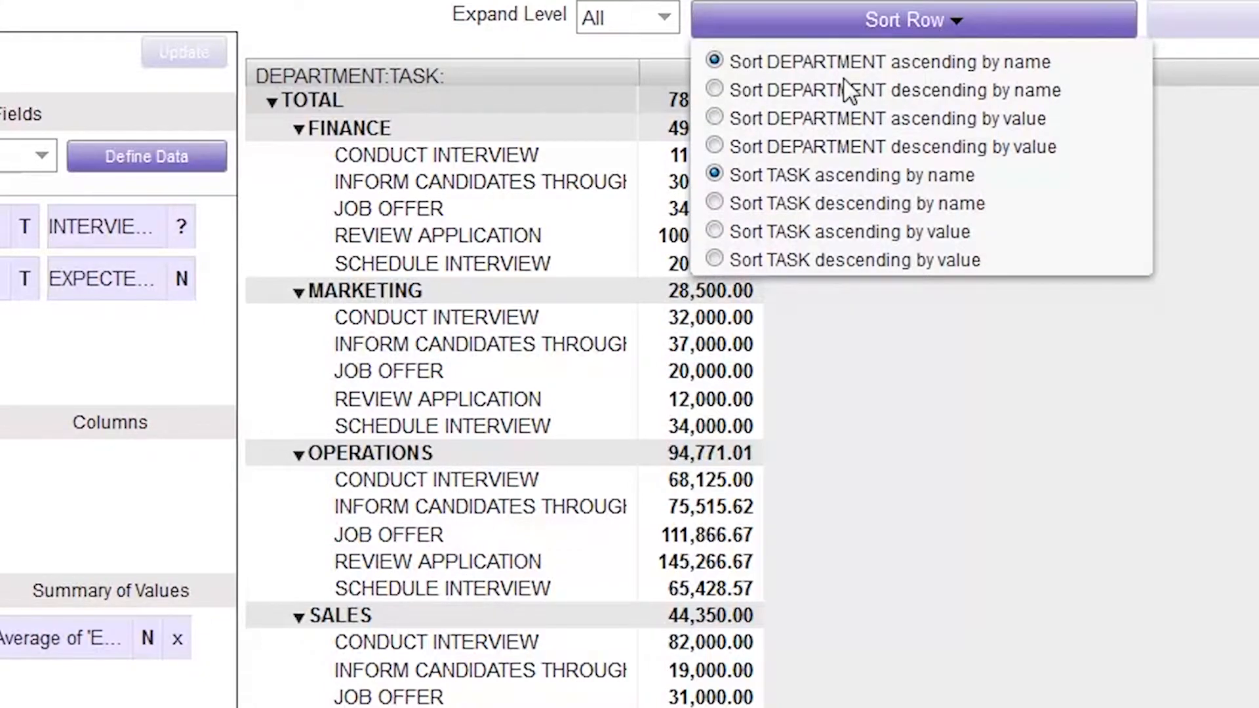
click(716, 146)
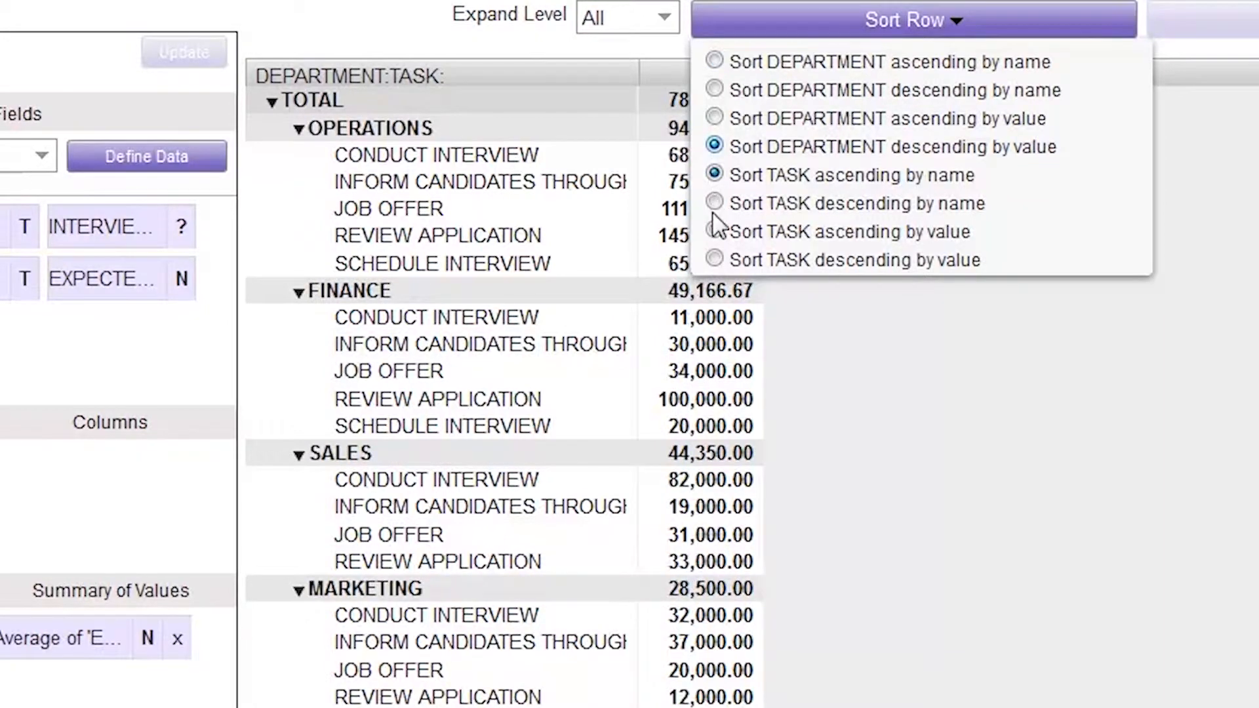
click(714, 259)
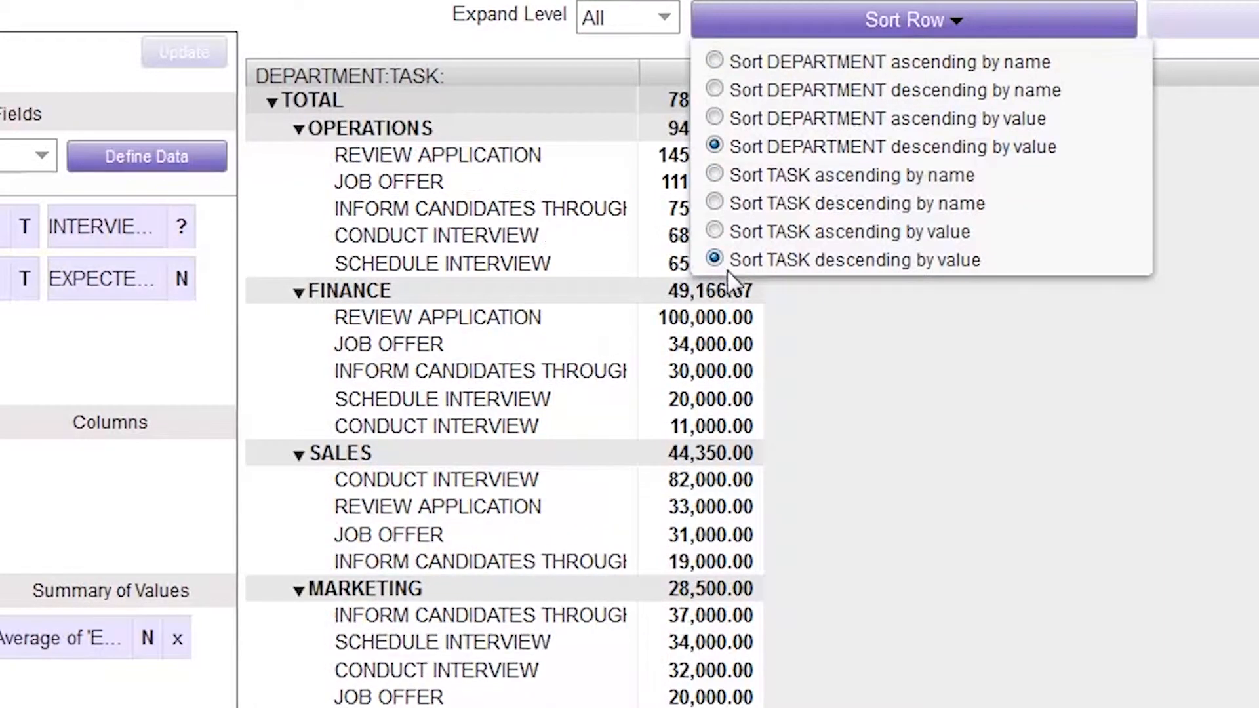
click(792, 323)
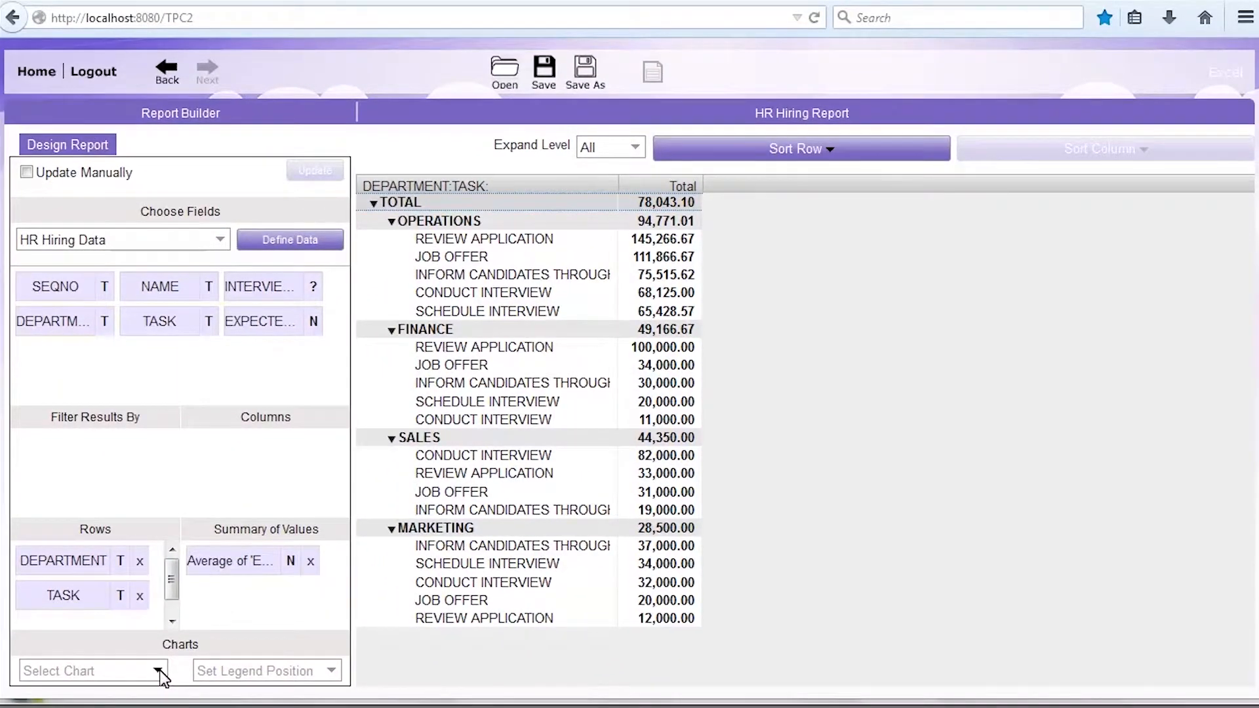
Step: Add a bar chart with its legend On Right and save the report as V1
click(158, 672)
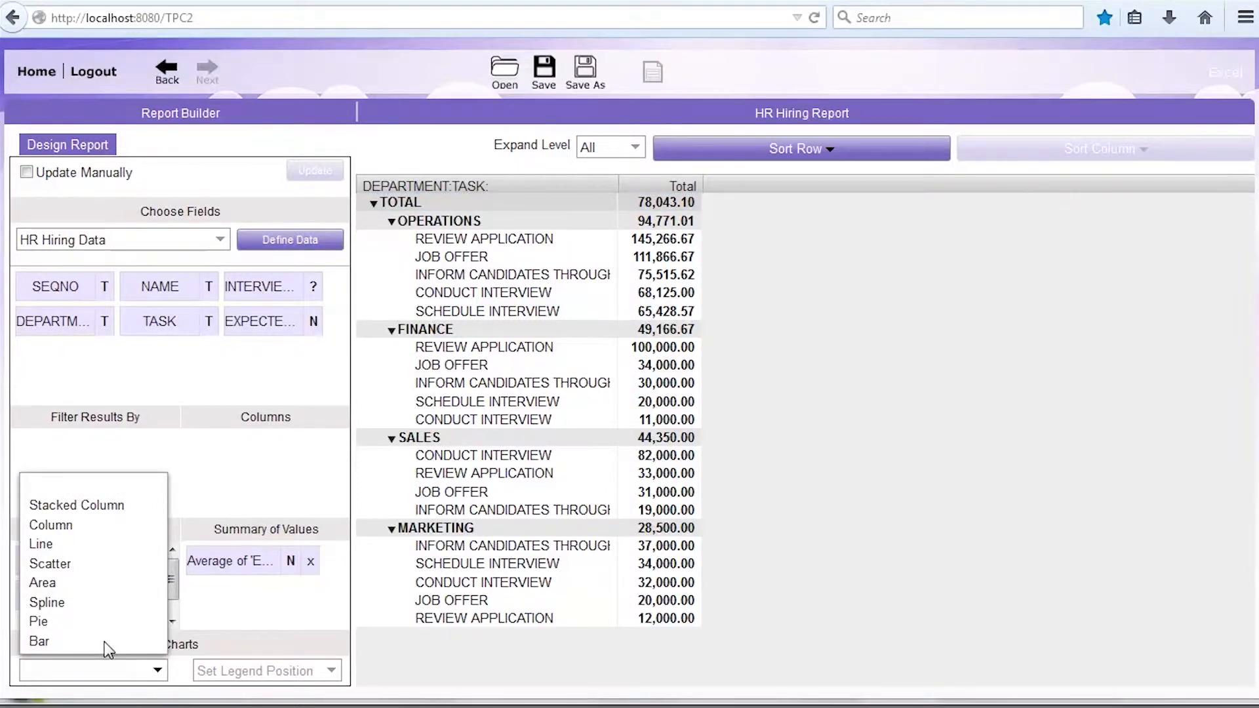
click(108, 646)
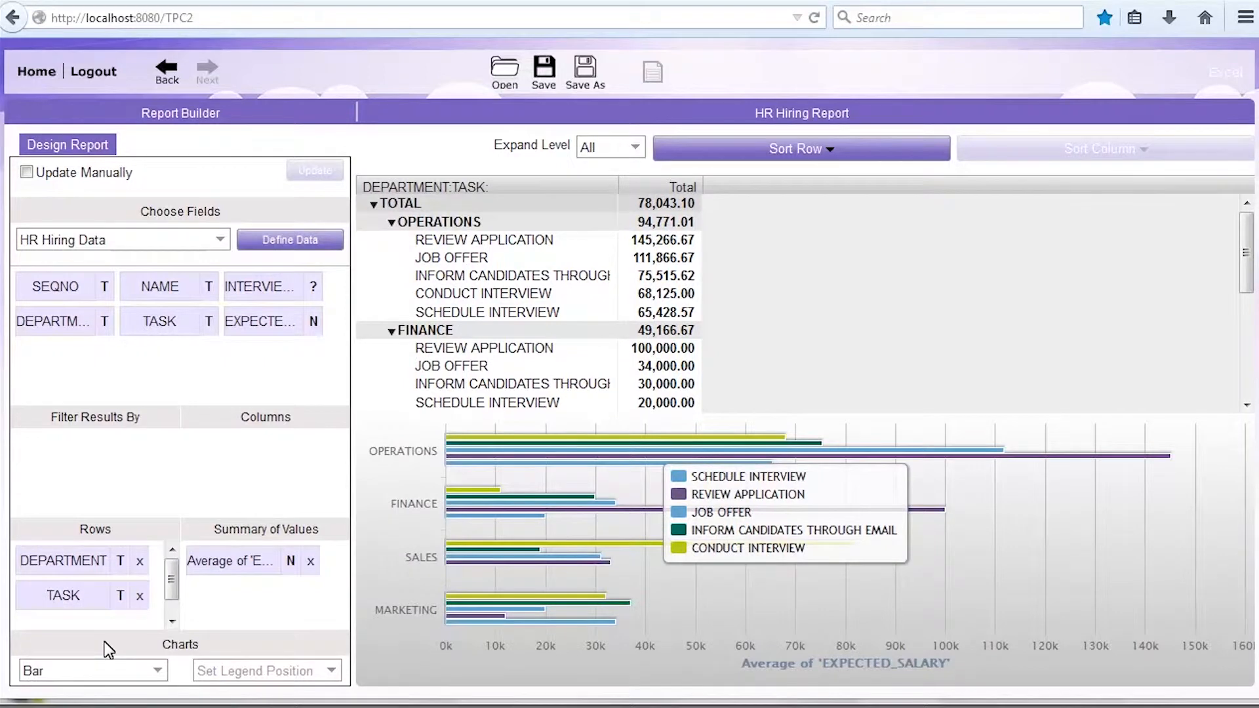
click(332, 671)
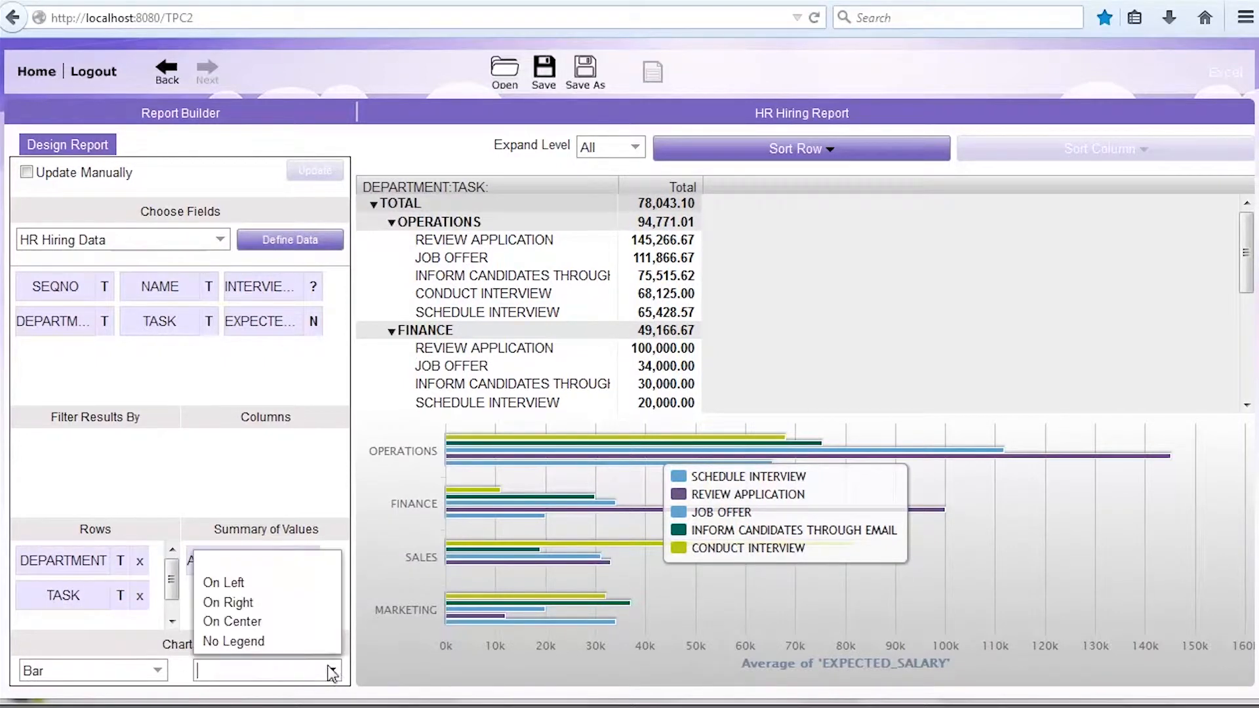
click(275, 609)
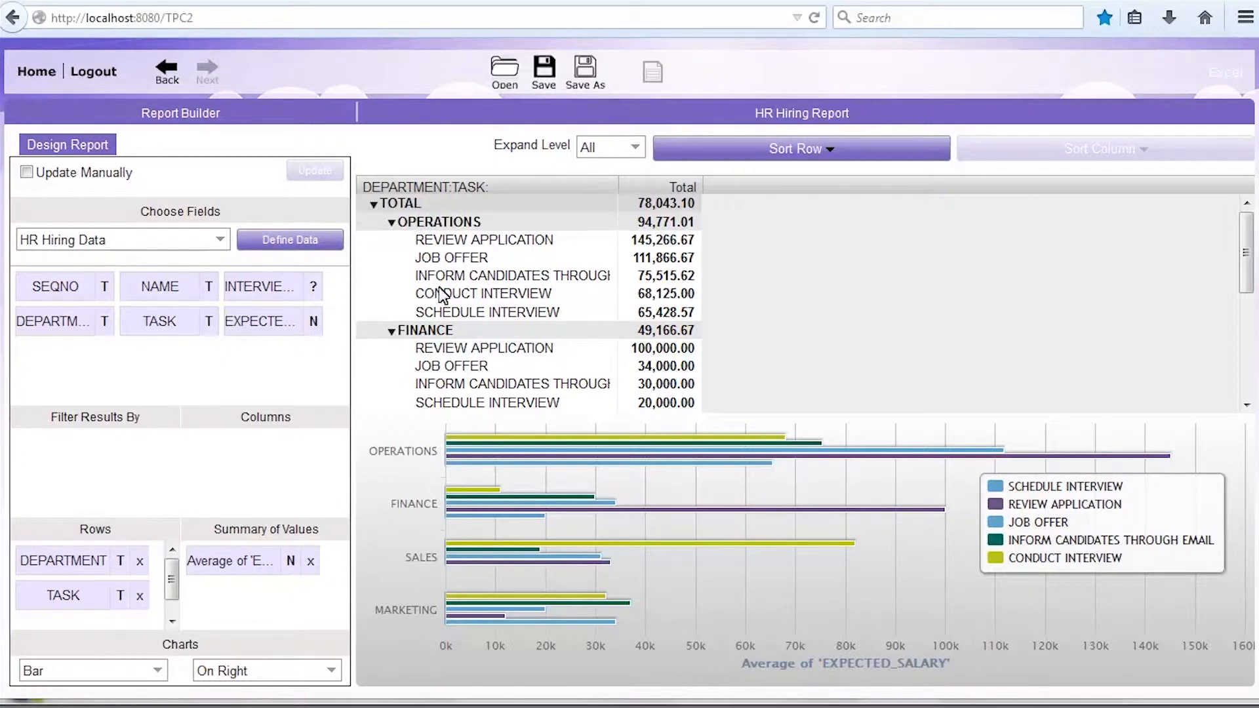
click(550, 74)
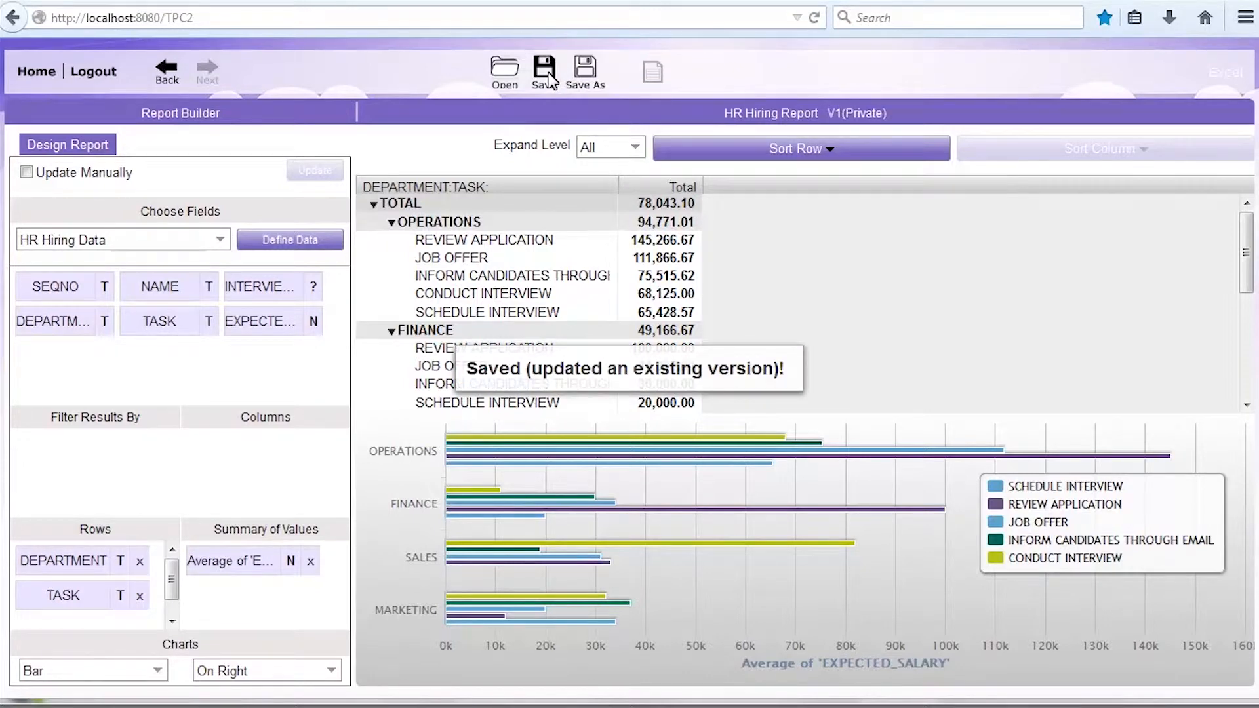
Step: Make HR Hiring Report version 1 Public, then go back to the reports home page
click(506, 84)
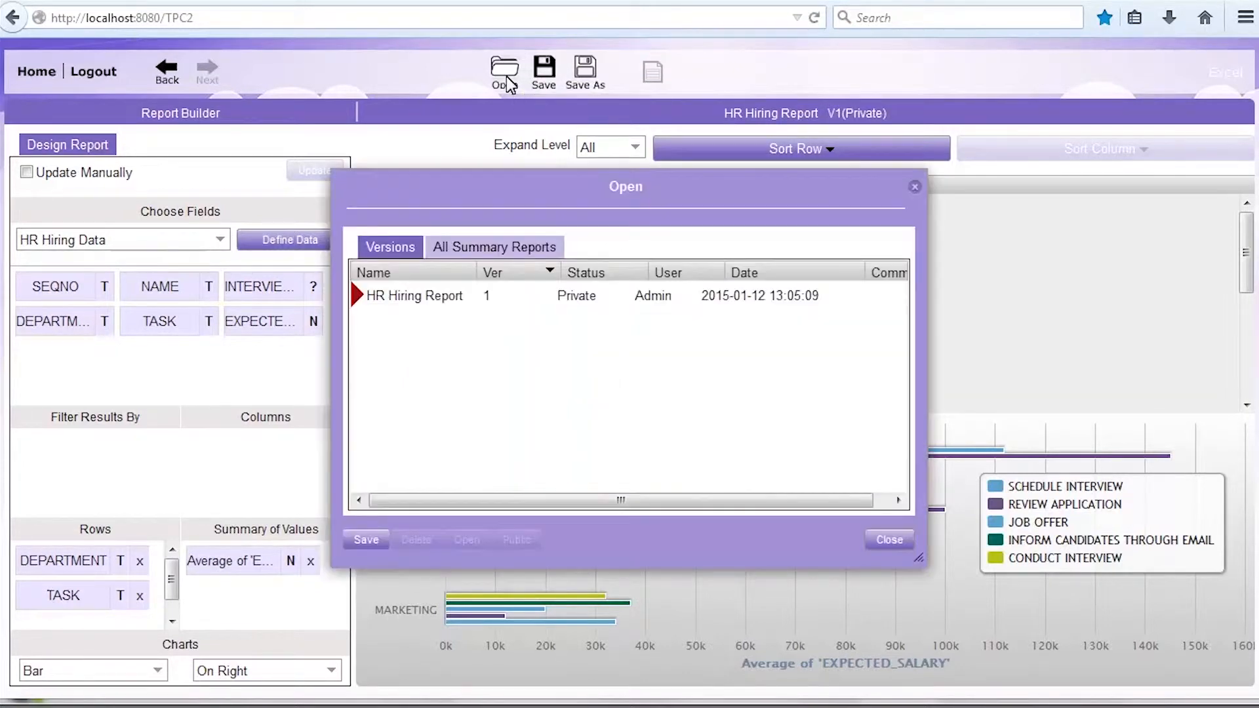
click(416, 296)
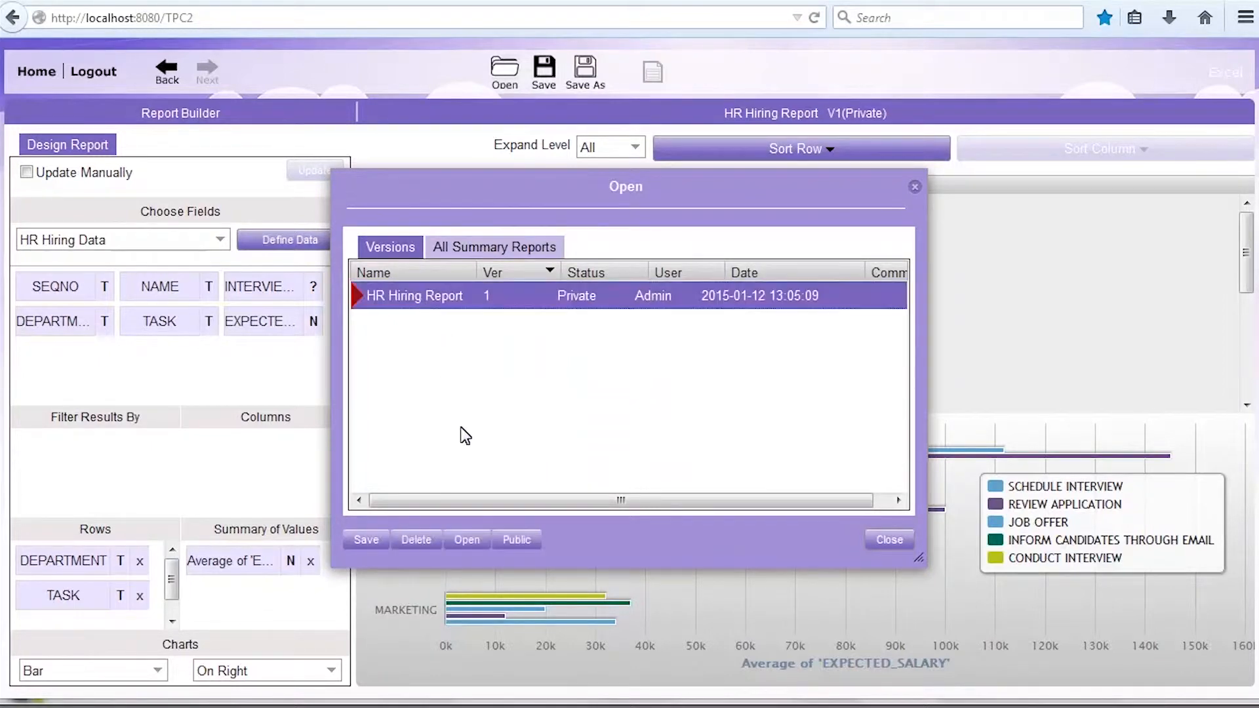
click(516, 540)
click(608, 373)
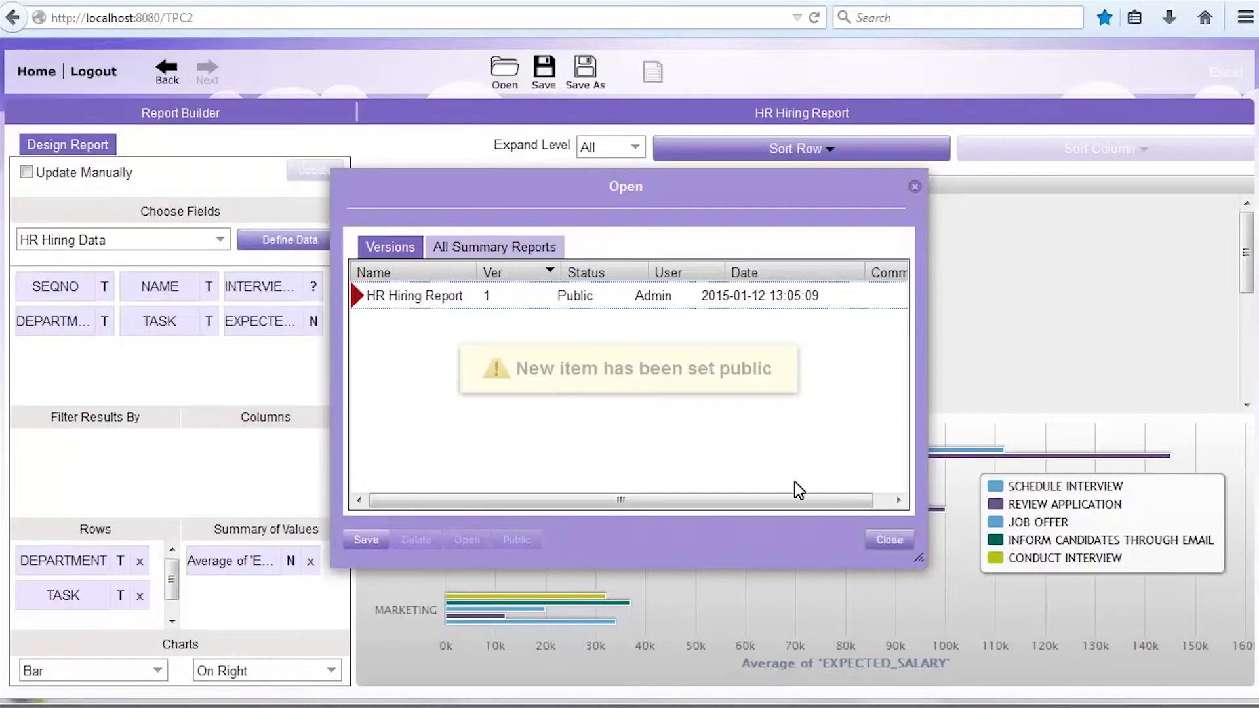
click(890, 540)
click(171, 76)
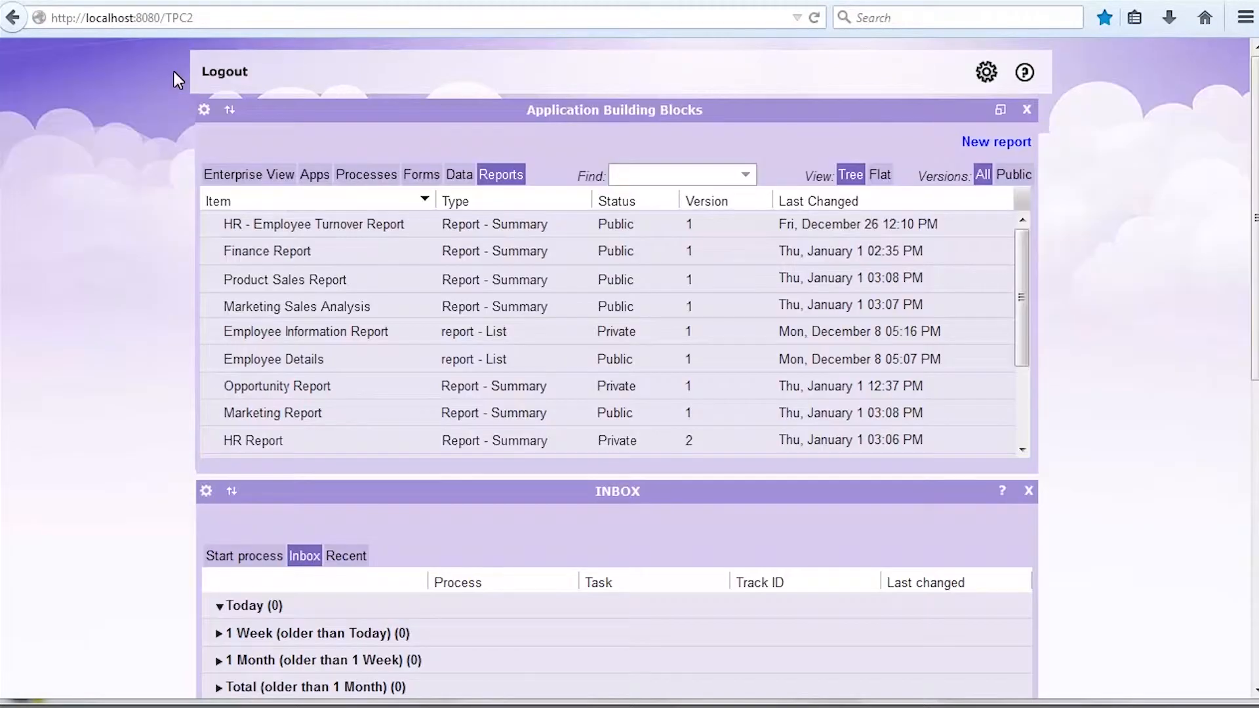
Step: Tick the HR Hiring Report tile under Reports in Home Screen Settings
click(987, 72)
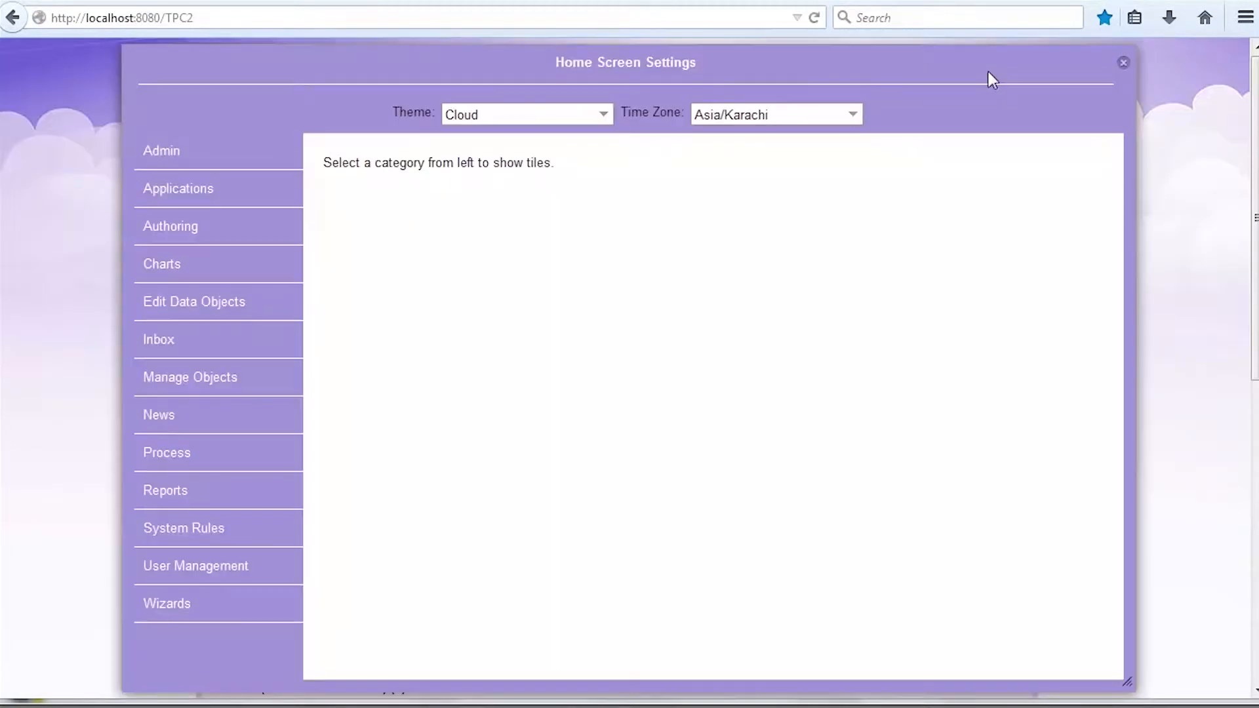
click(166, 499)
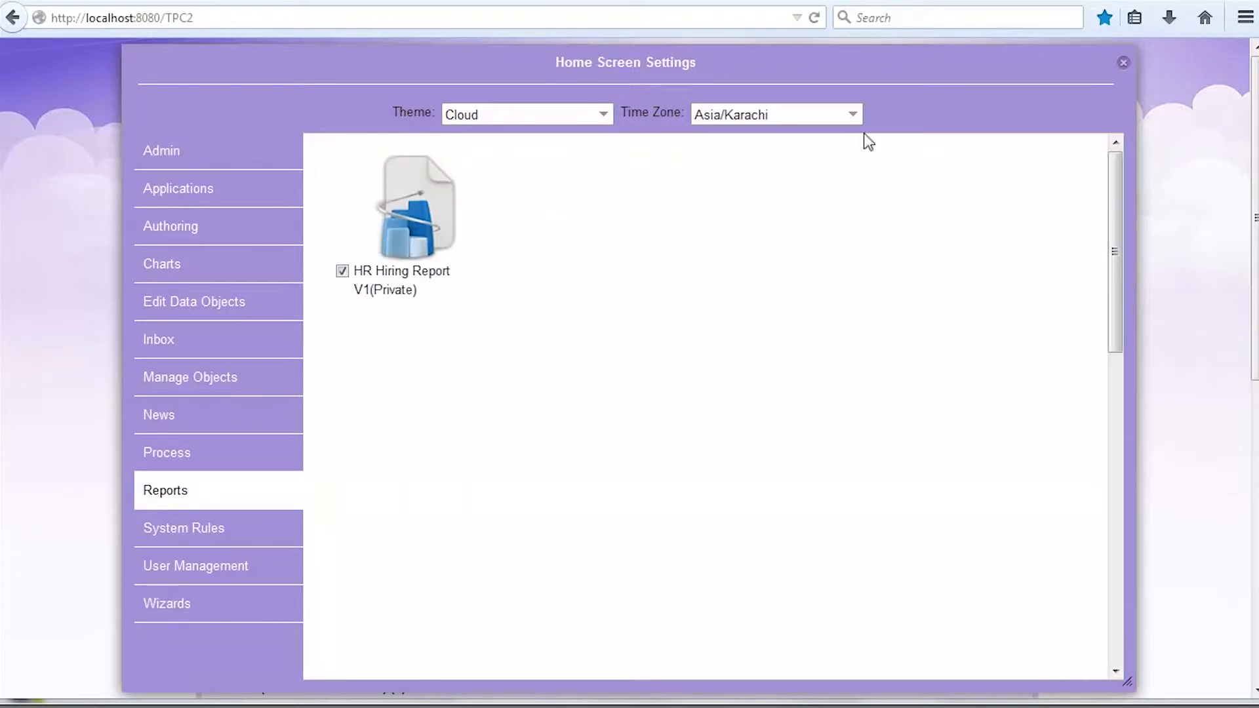
click(1124, 62)
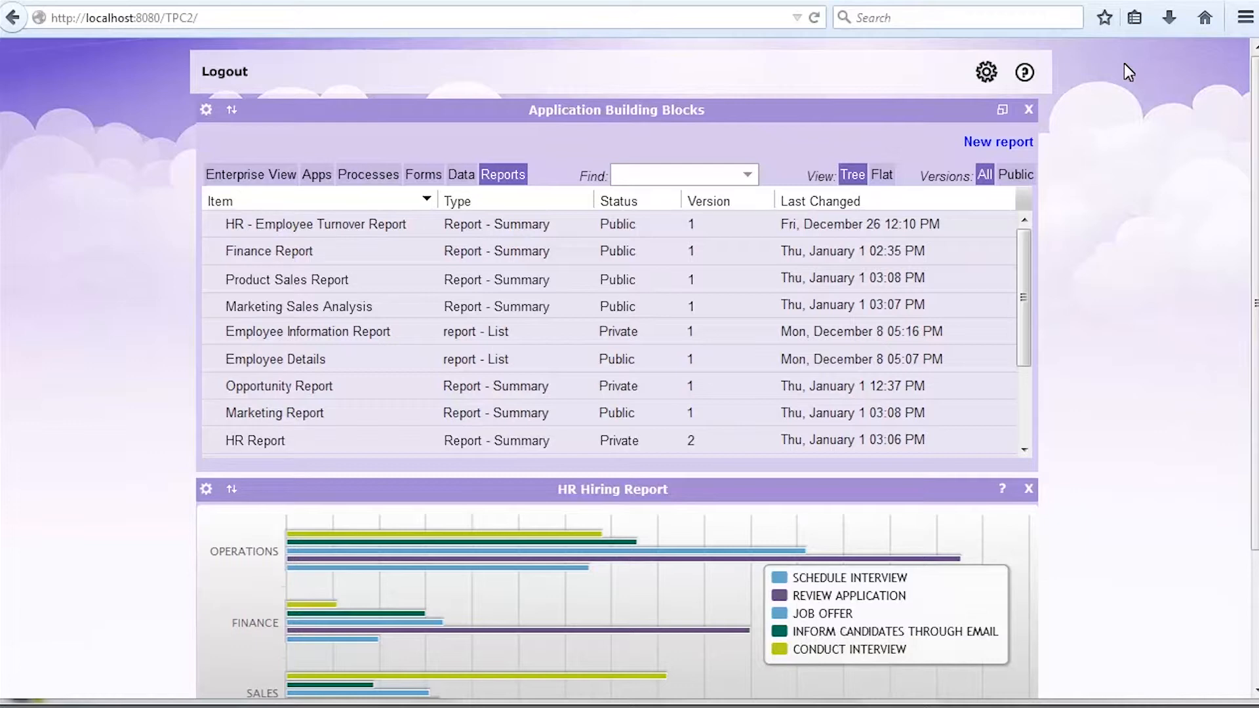
Step: Create a new list report named 'HR Hiring List Report'
click(1007, 142)
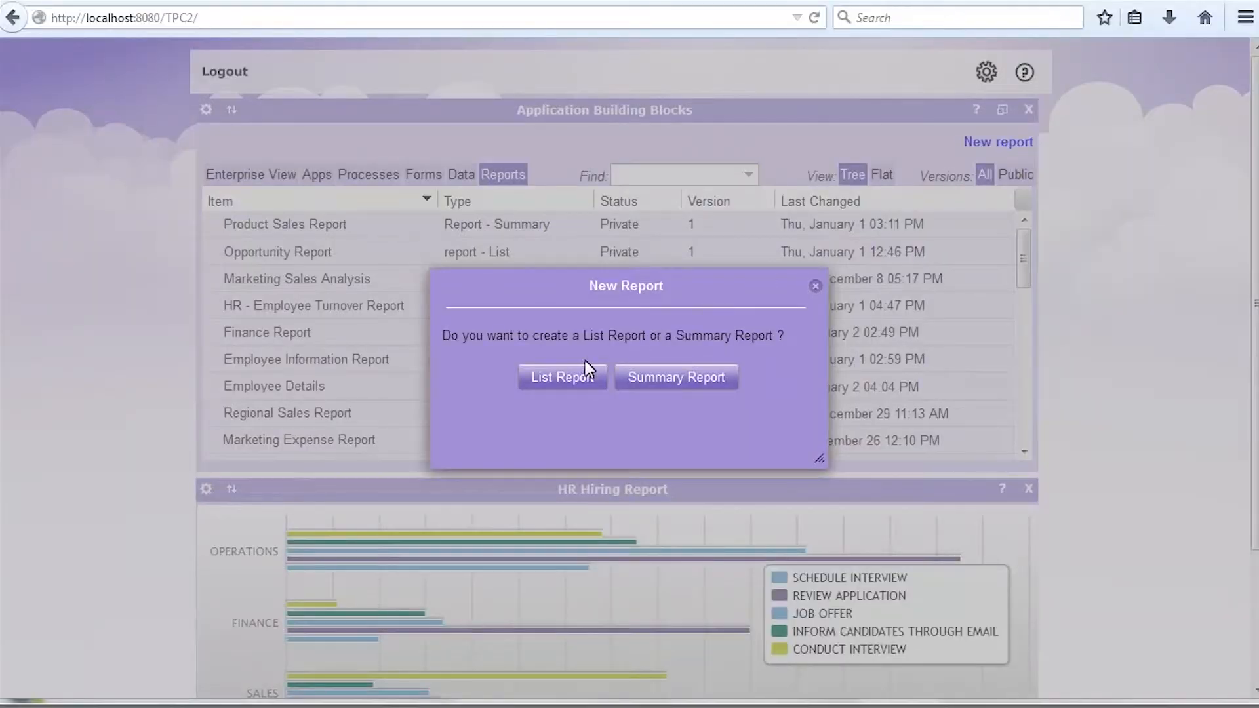
click(557, 381)
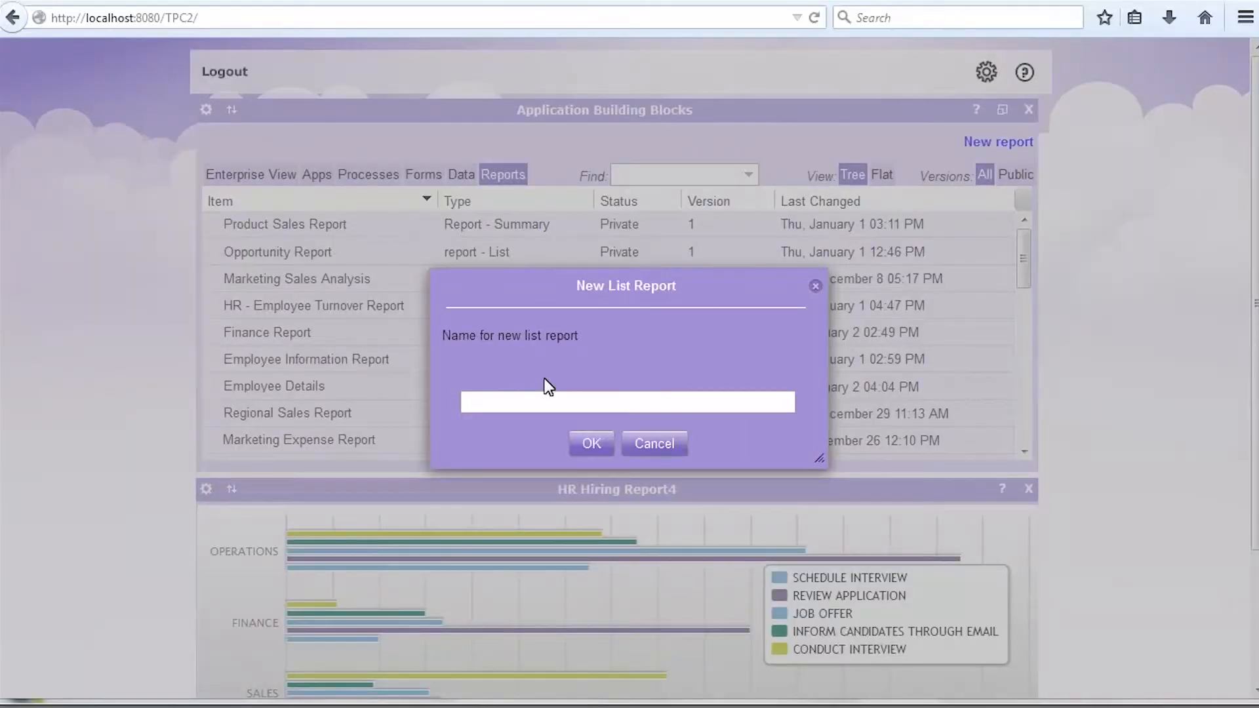
click(474, 397)
text(HR Hiring List Report)
click(590, 444)
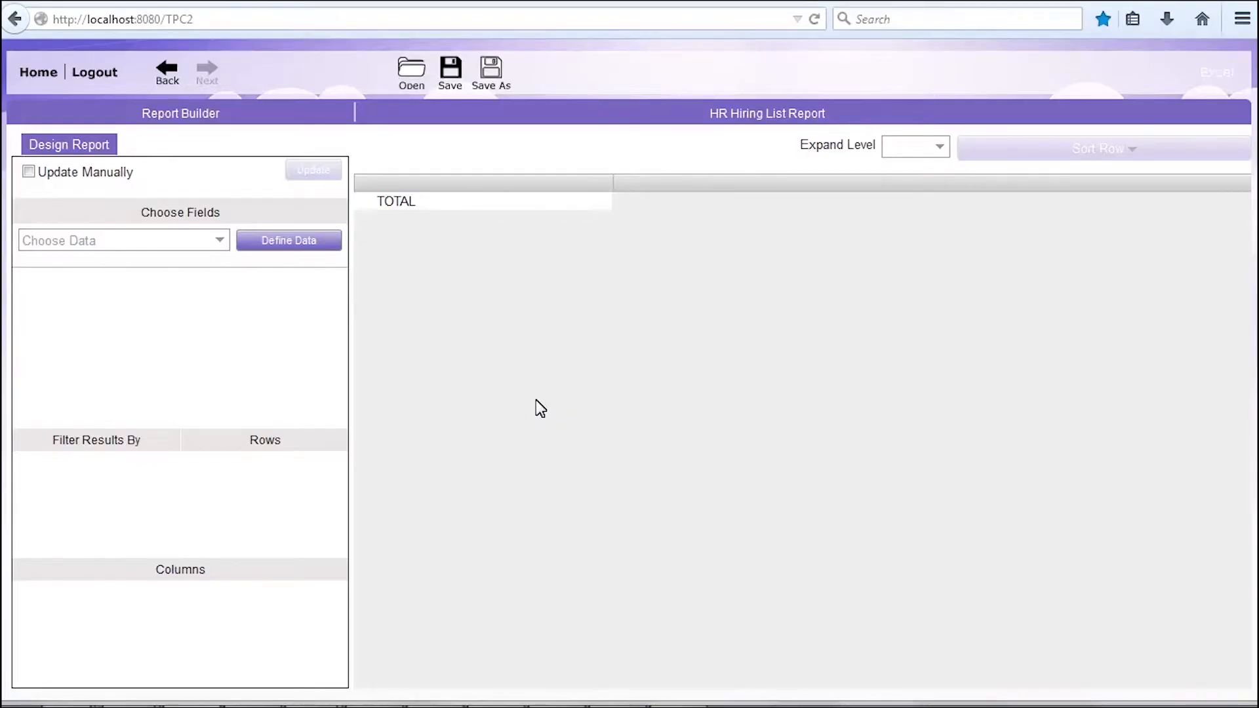
Step: Base the list report on HR Hiring Data with rows grouped by DEPARTMENT
click(221, 242)
click(187, 464)
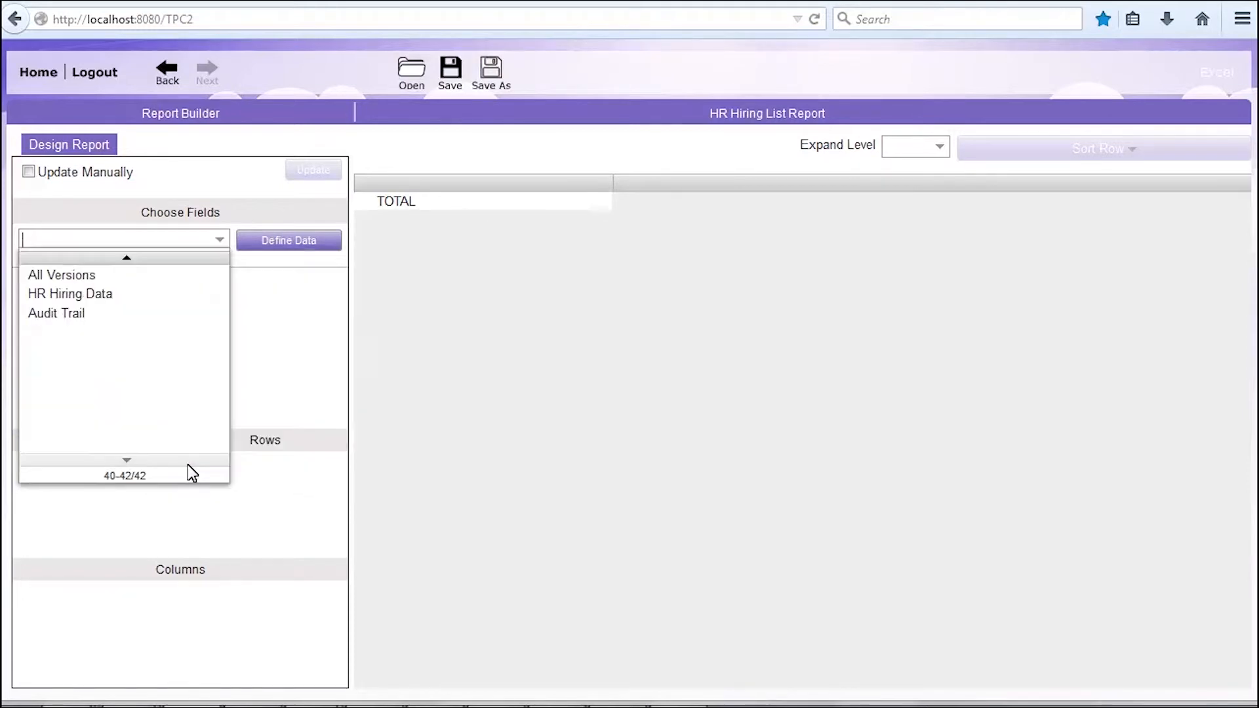
click(100, 295)
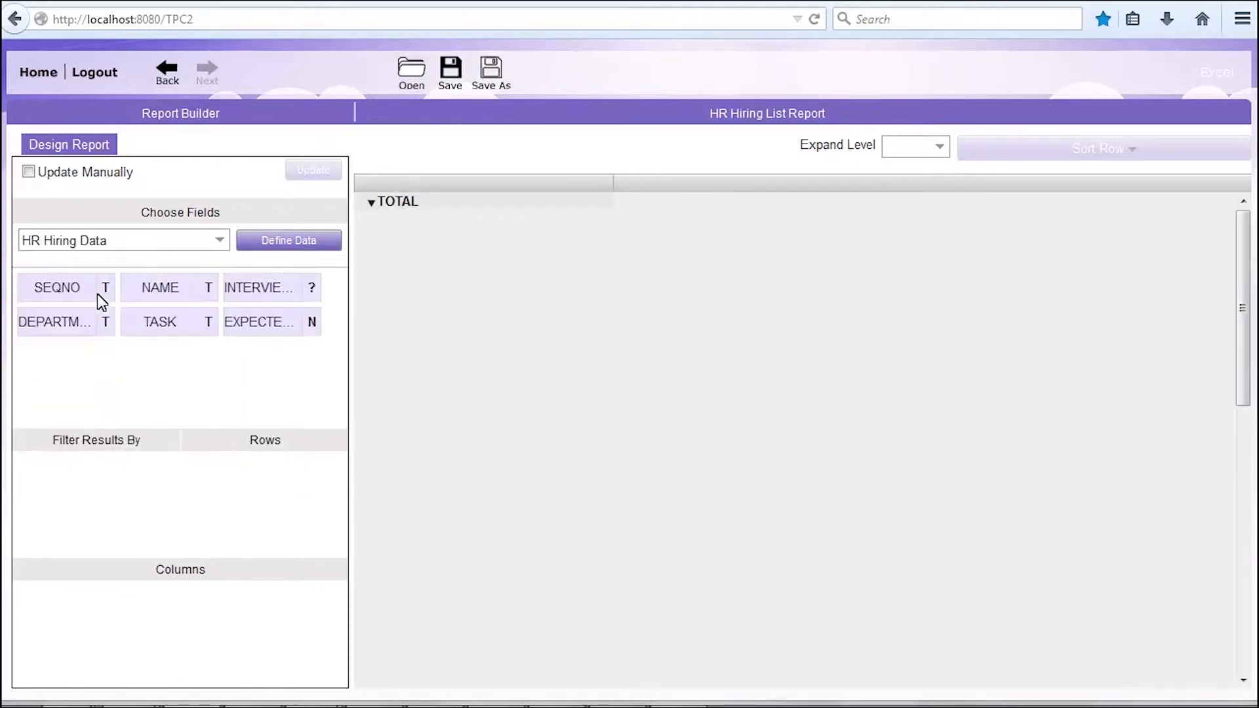
drag(56, 331, 251, 504)
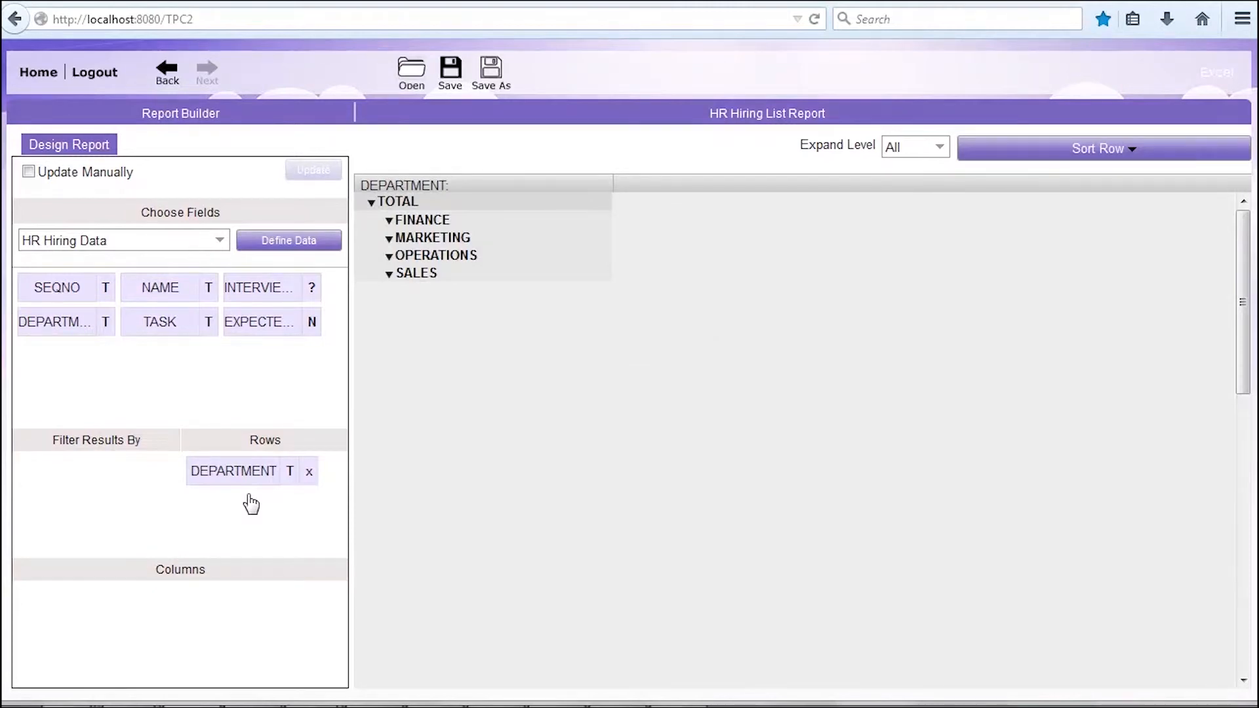
Step: Add NAME, EXPECTED_SALARY, INTERVIEW_DATE and TASK as columns
drag(172, 293, 118, 569)
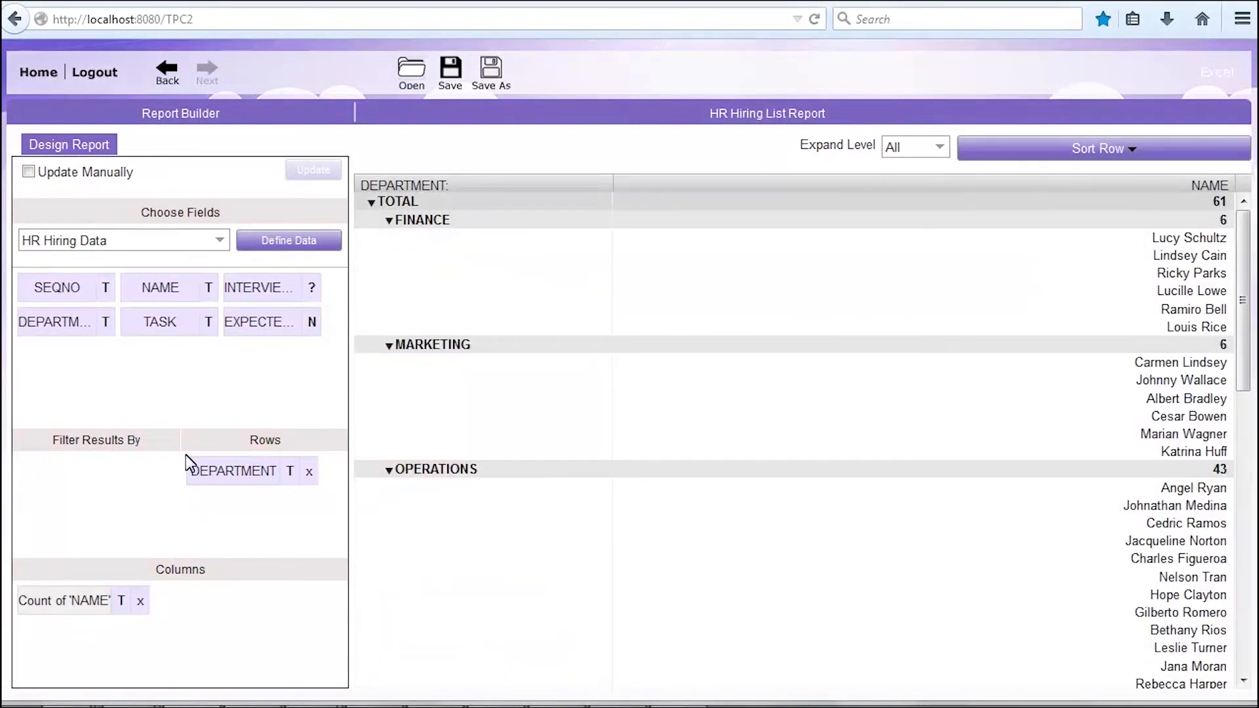
drag(265, 334, 80, 651)
drag(266, 292, 84, 669)
drag(161, 325, 190, 634)
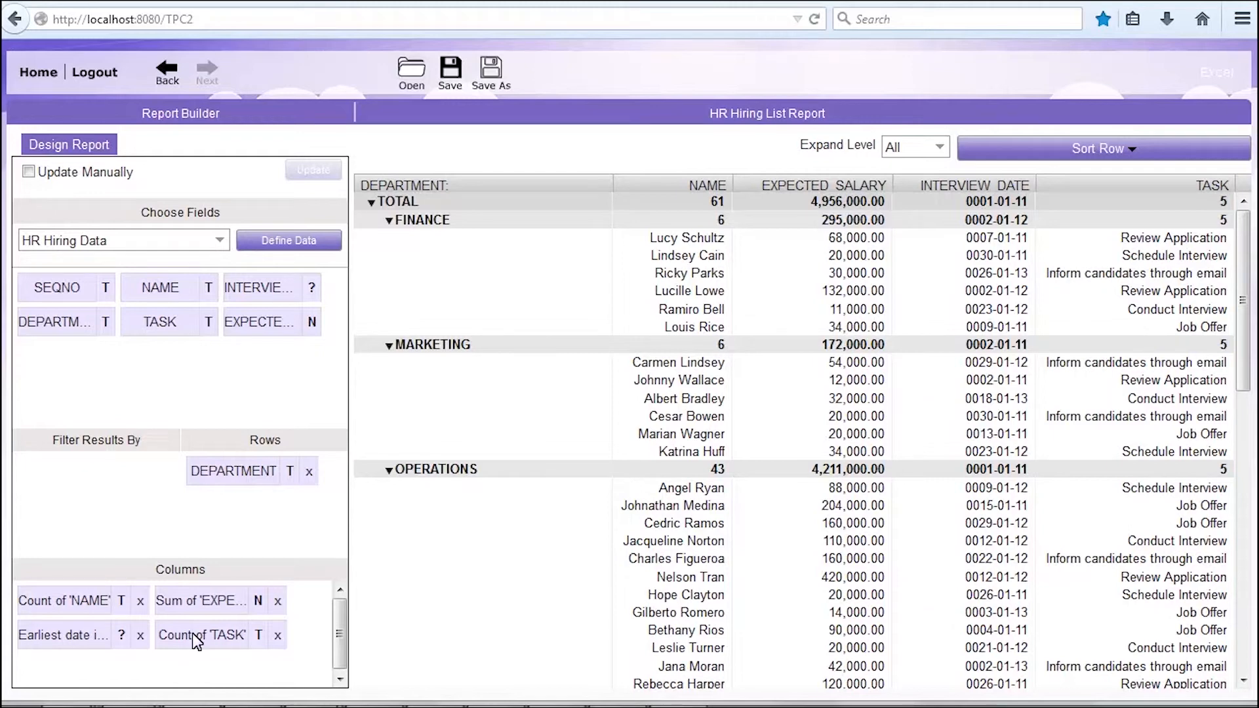
Step: Nest TASK under DEPARTMENT in the rows and set Expand Level to All to show individual names
drag(192, 632, 234, 541)
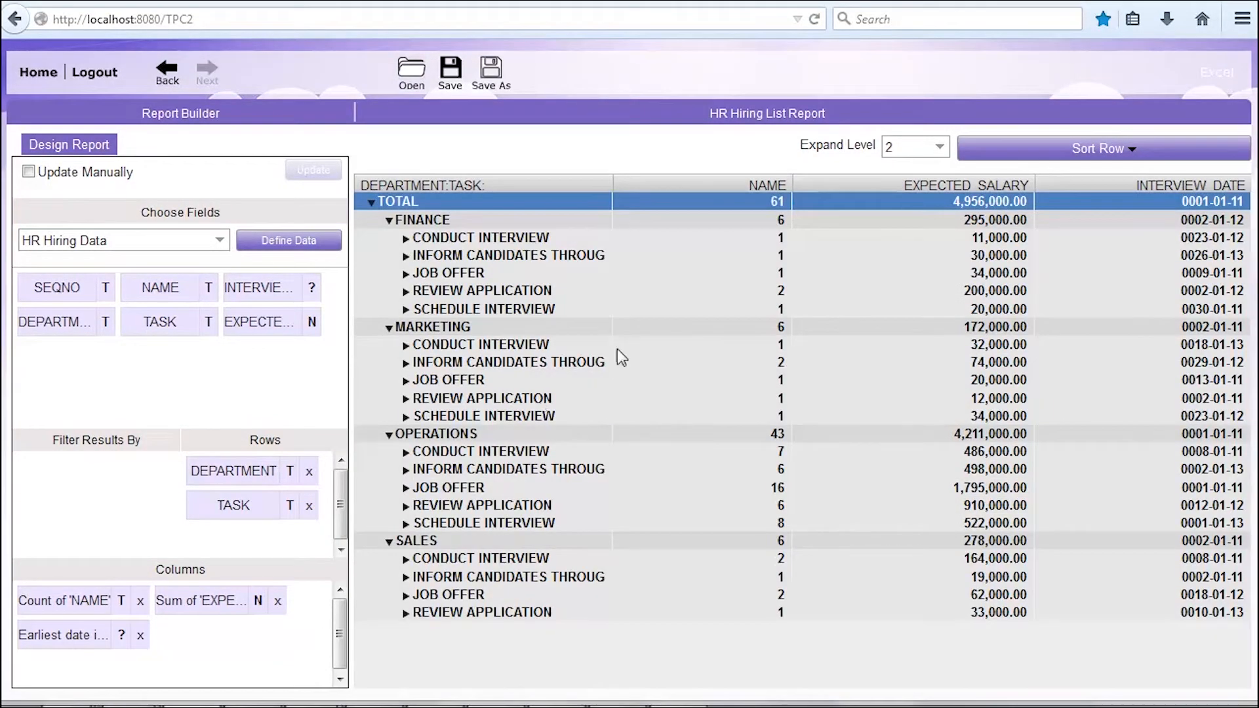
click(941, 148)
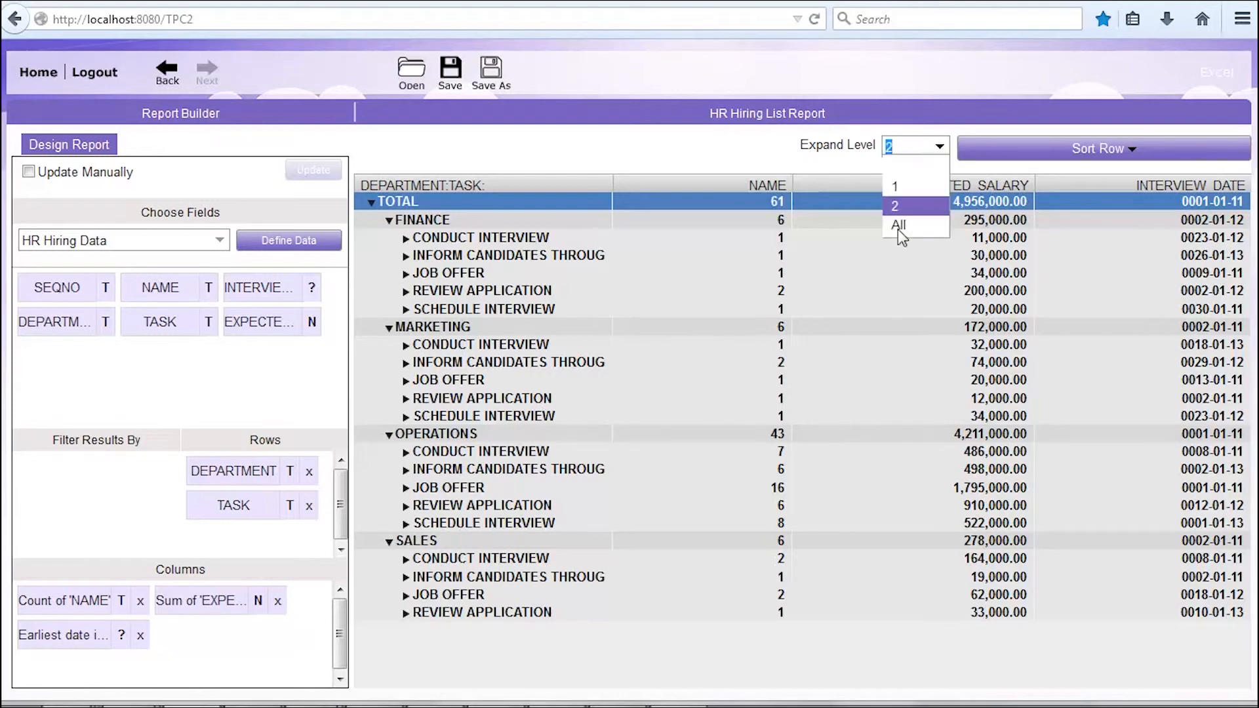
click(898, 225)
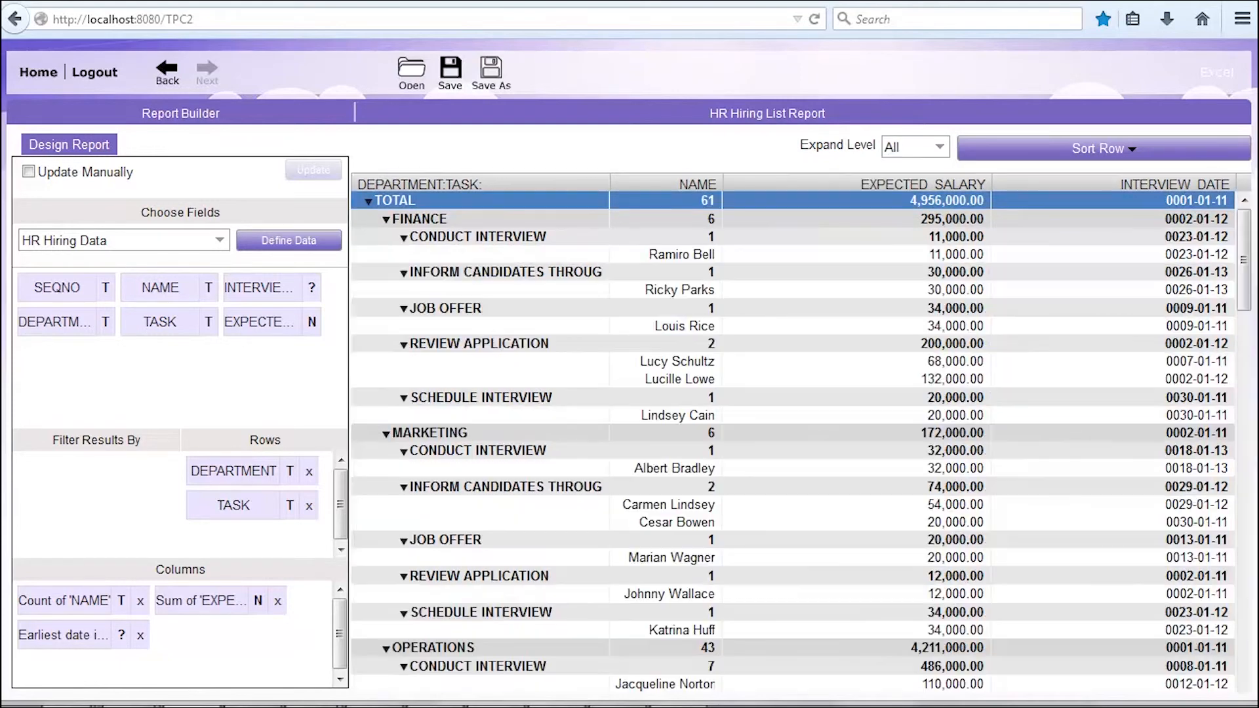